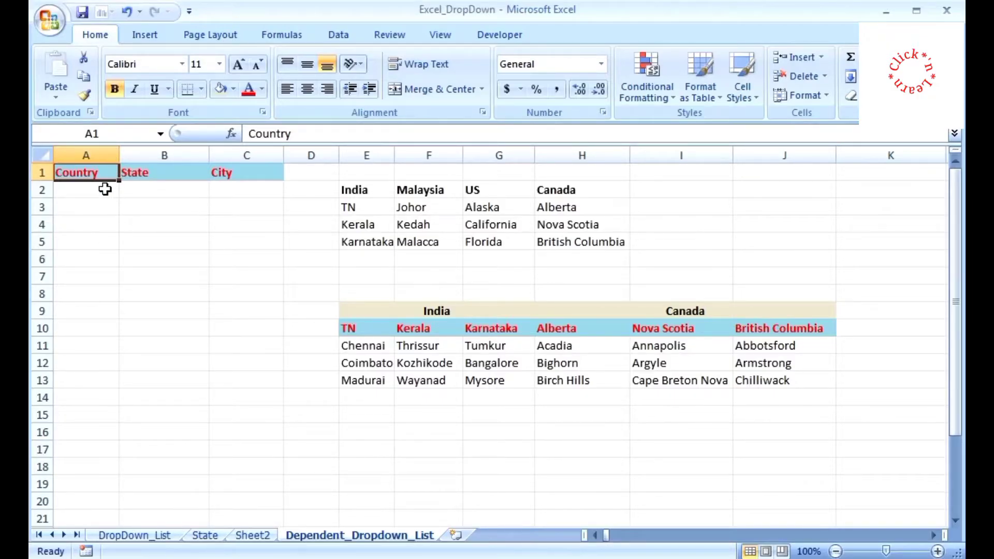
left_click(105, 189)
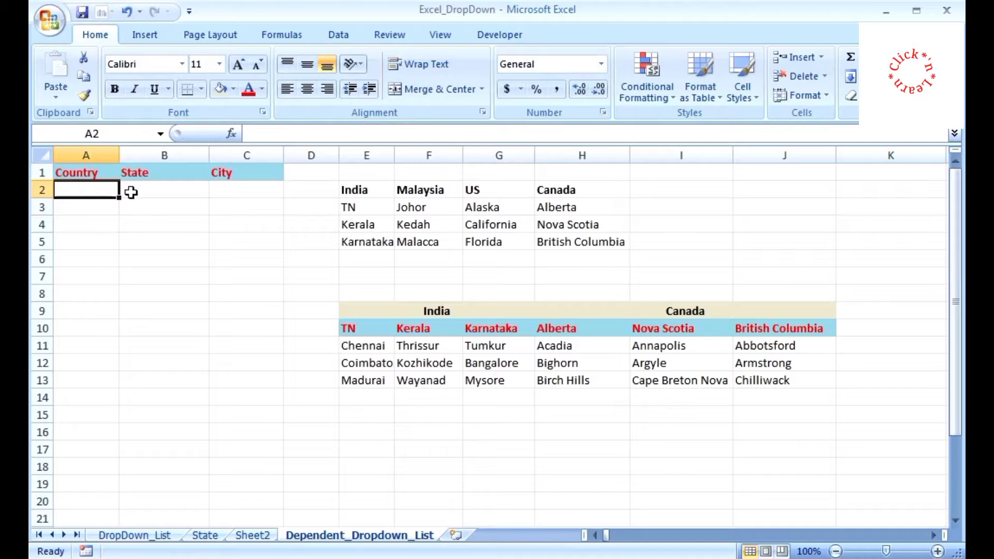
left_click(151, 188)
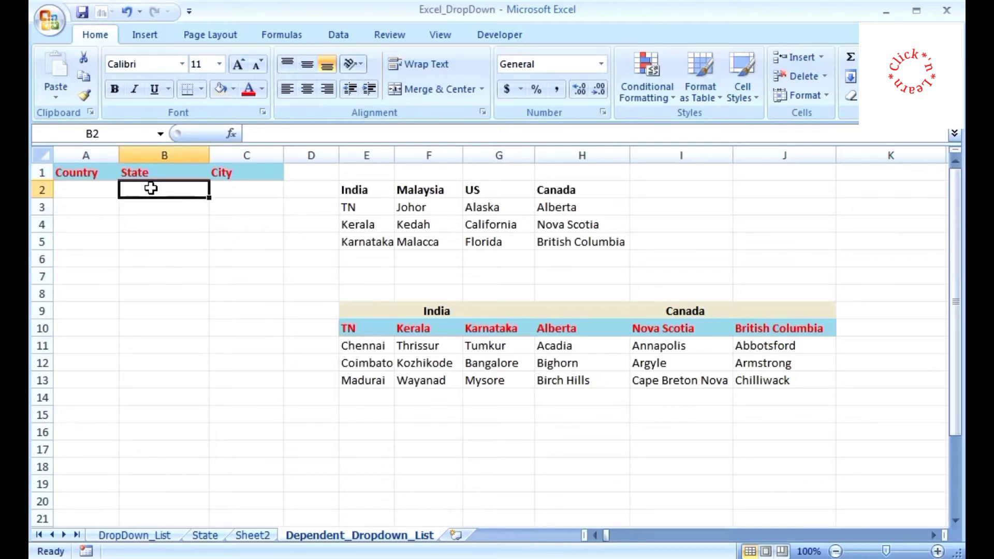
left_click(230, 187)
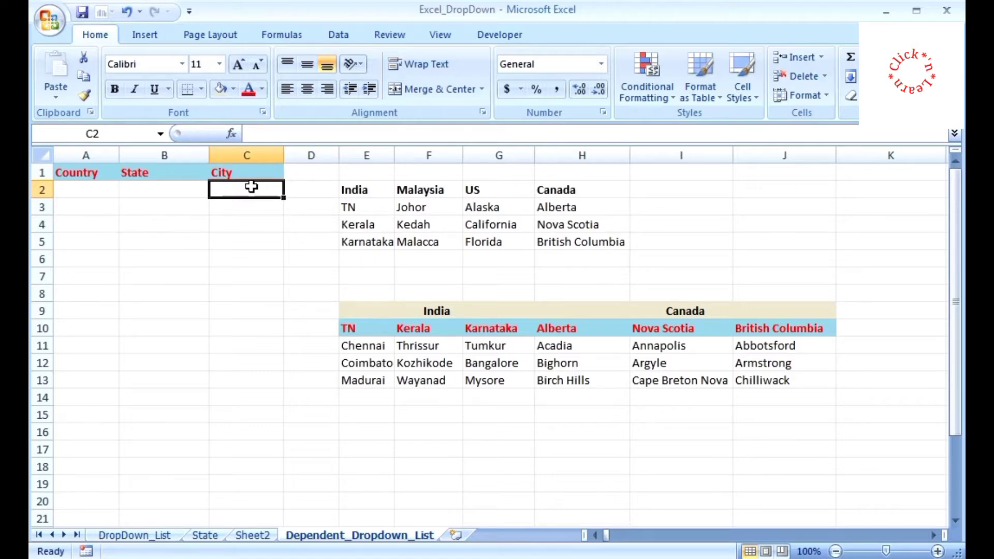
Add a list data validation to cell A2 under Country, using the country names in $E$2:$H$2 as source, and check its dropdown.
left_click(94, 188)
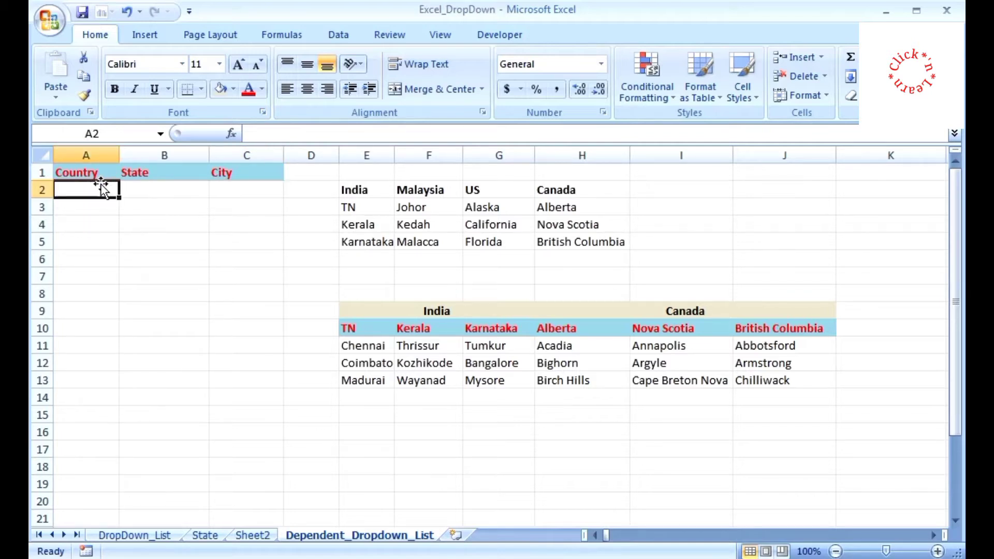
left_click(339, 36)
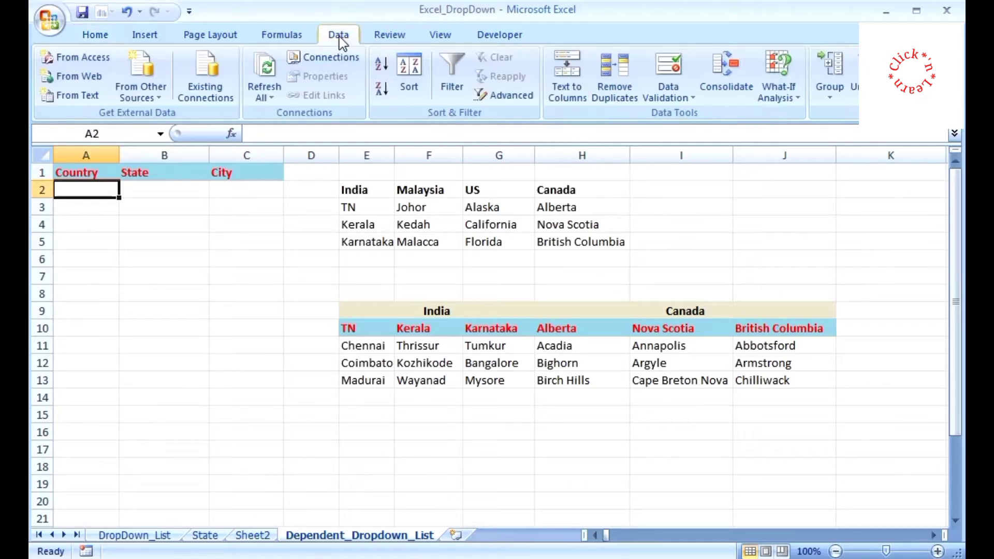
left_click(665, 71)
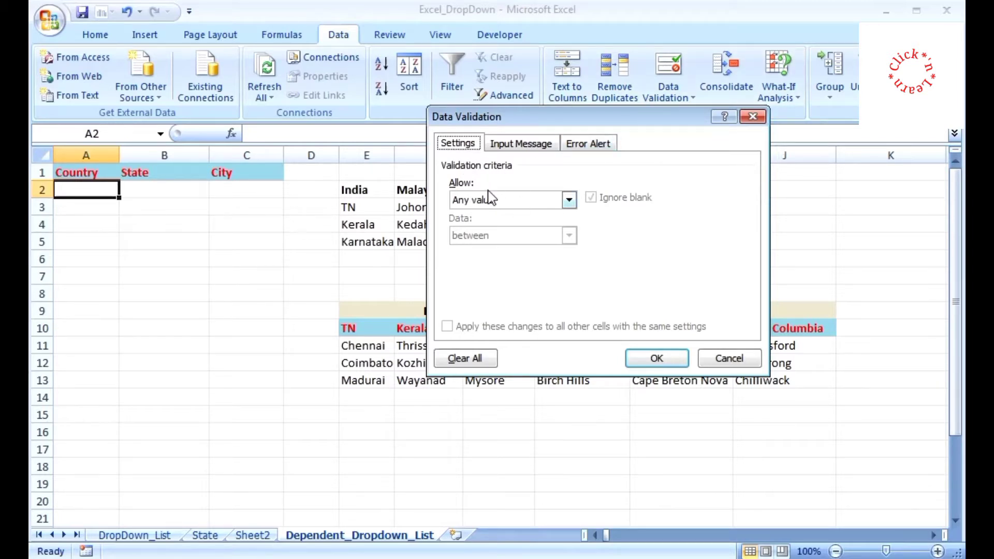
left_click(568, 200)
left_click(496, 250)
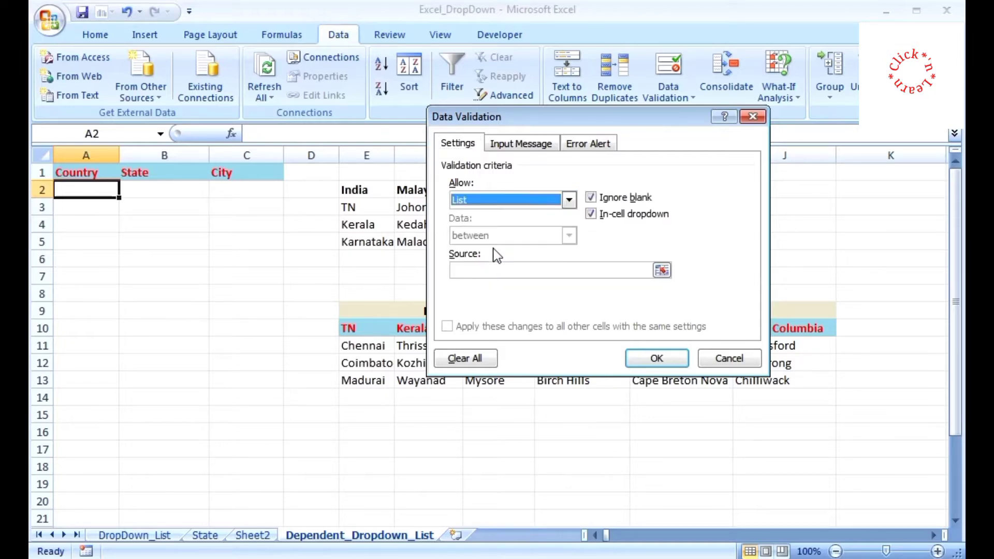
left_click(538, 270)
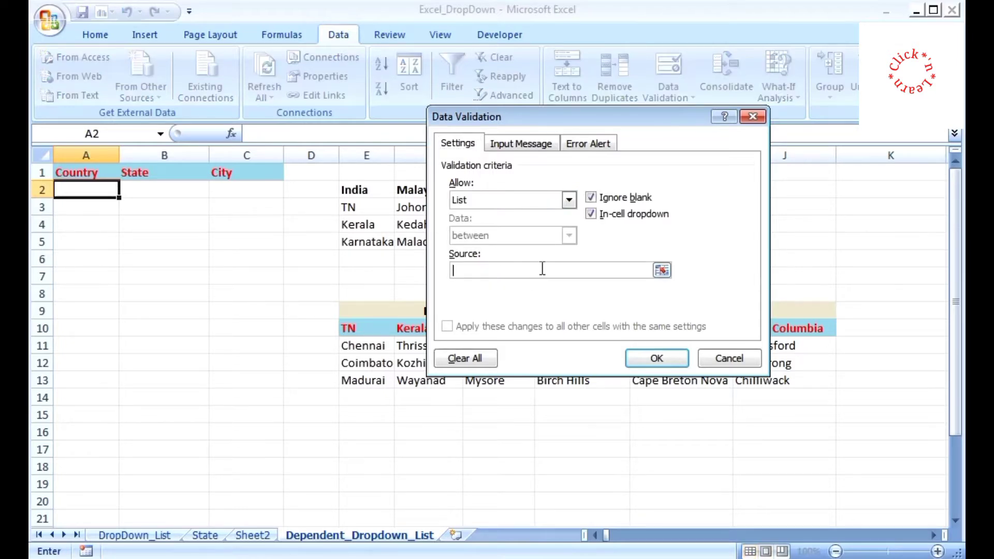
left_click(662, 270)
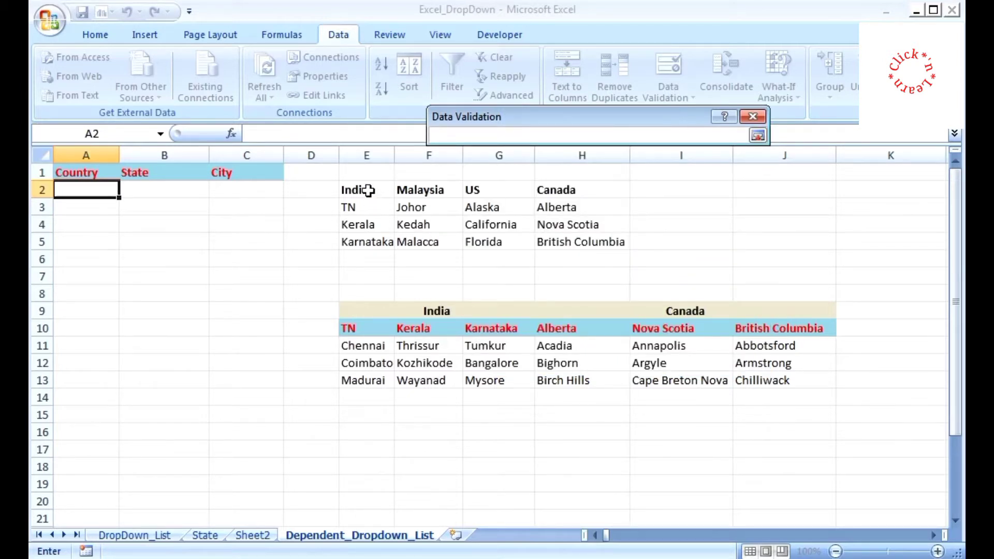
left_click_drag(368, 190, 540, 192)
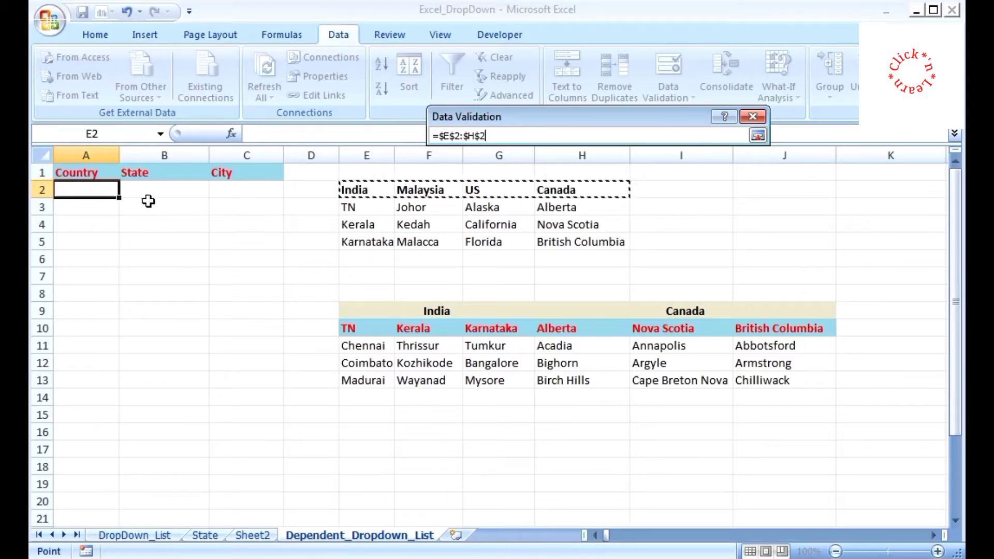
left_click(757, 135)
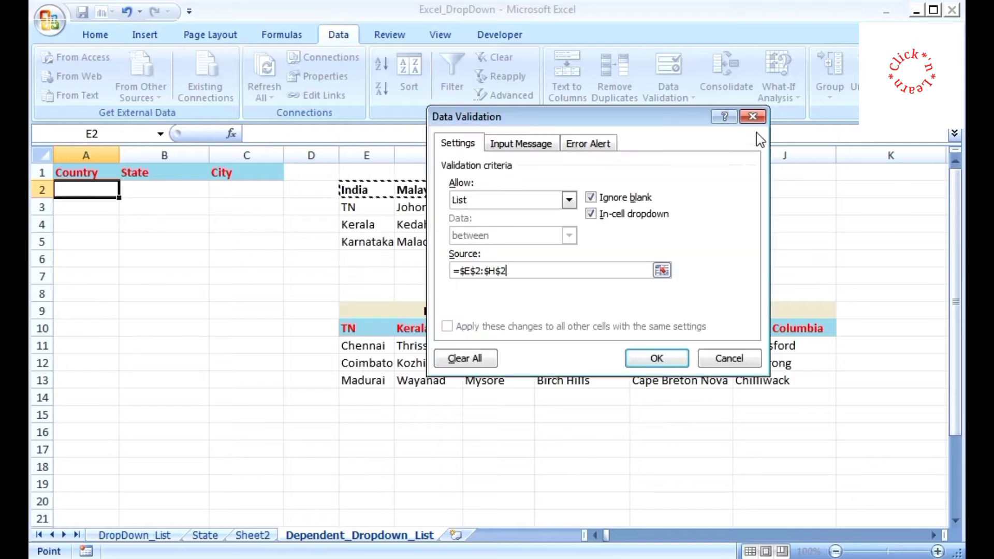
left_click(643, 358)
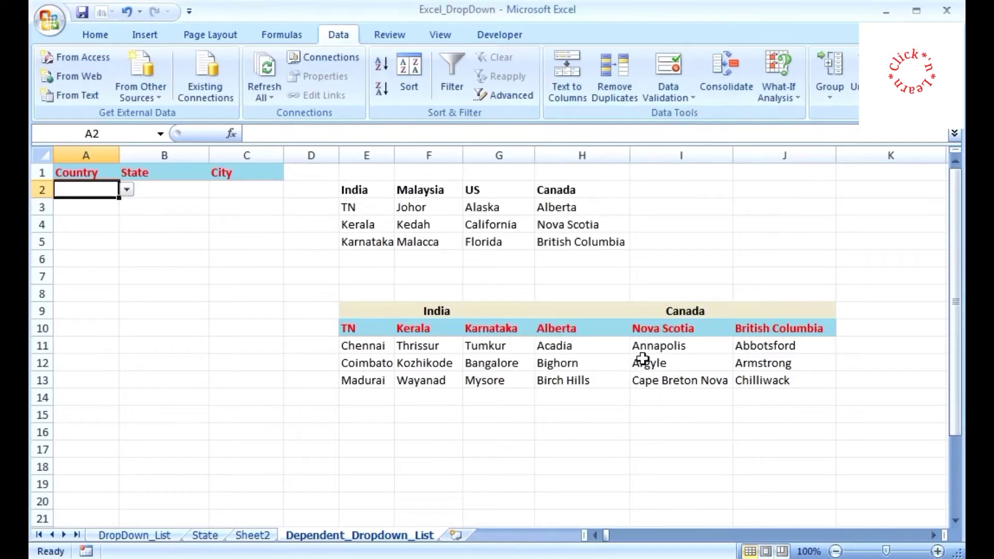
left_click(126, 189)
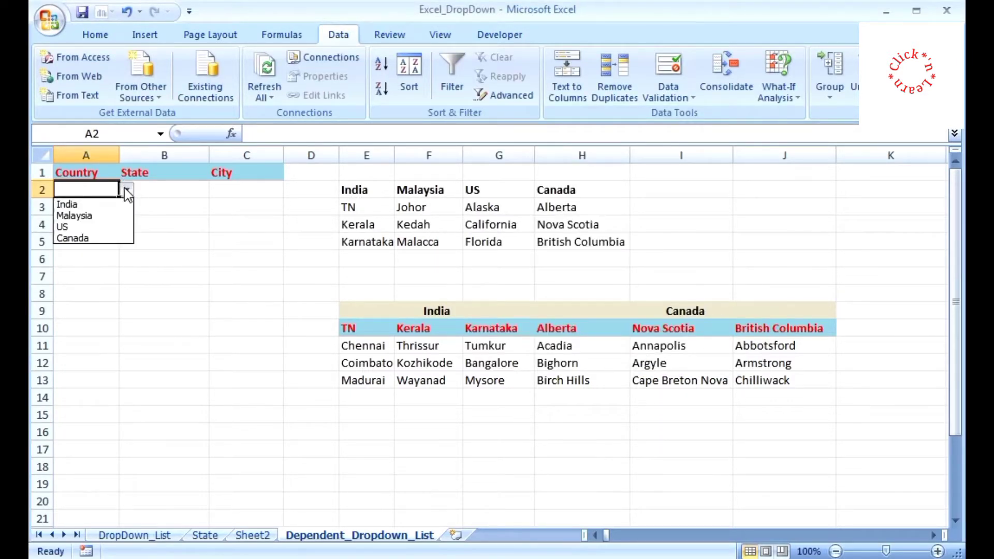
left_click(82, 188)
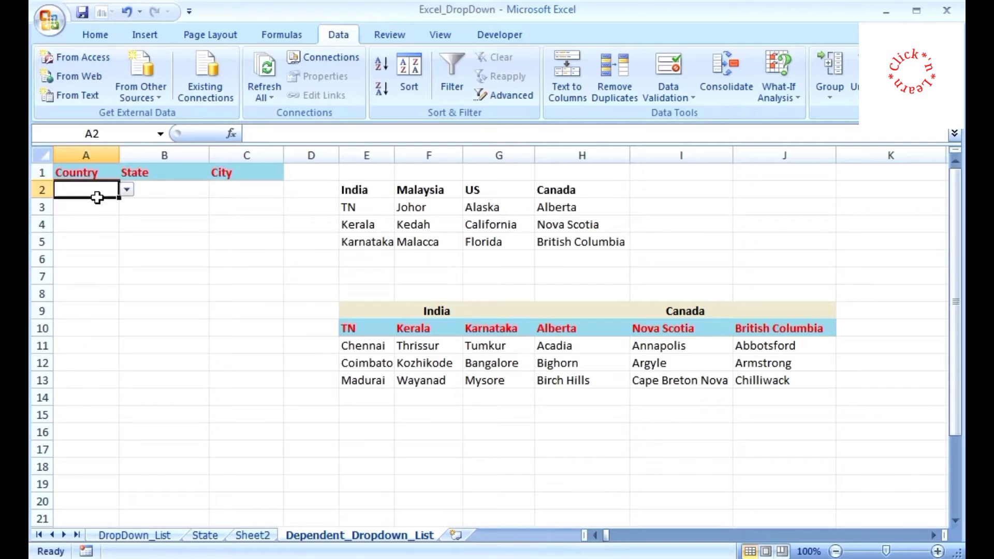
Fill the Country dropdown from A2 down to A6 and check it in the copied cells.
left_click_drag(96, 194, 90, 252)
key("ctrl+d")
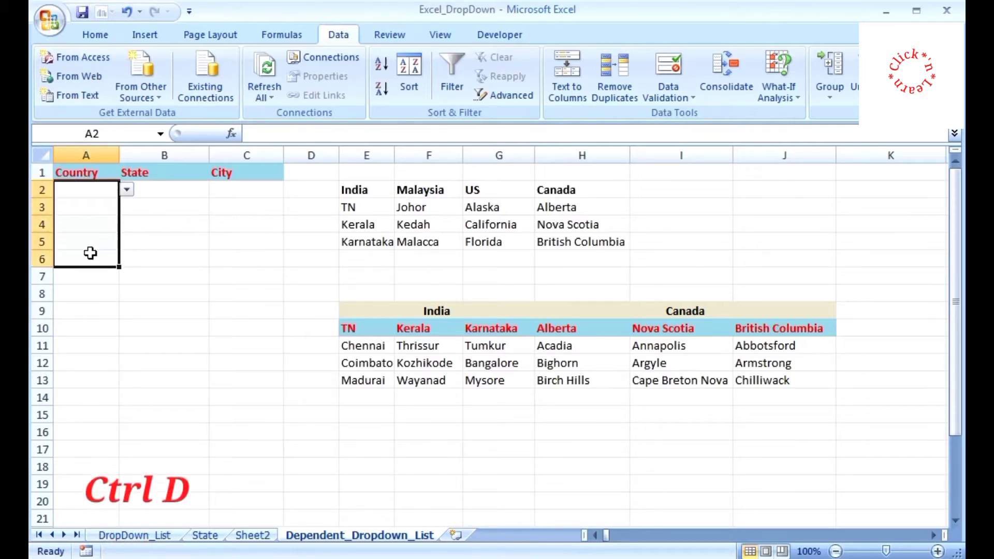
left_click(103, 224)
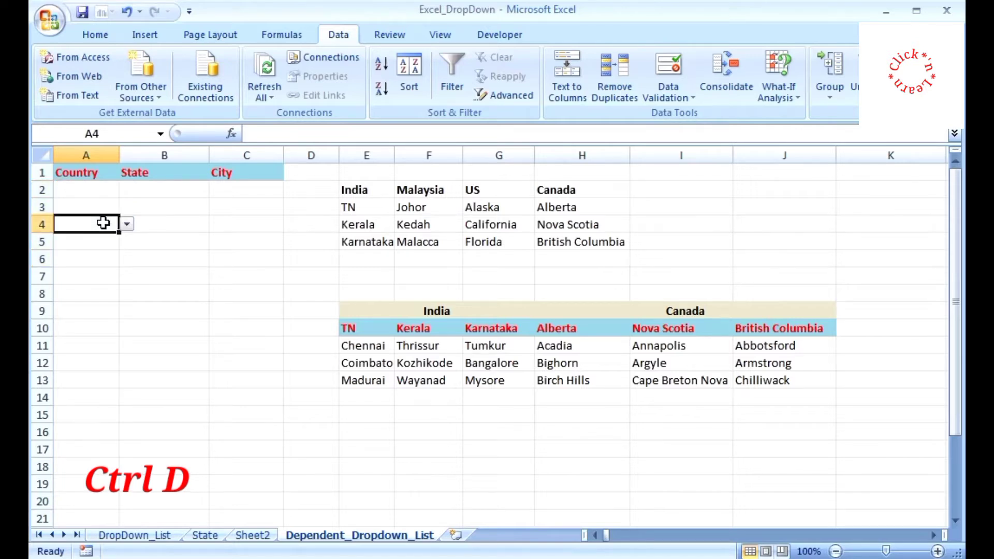
left_click(126, 223)
left_click(100, 228)
left_click(94, 247)
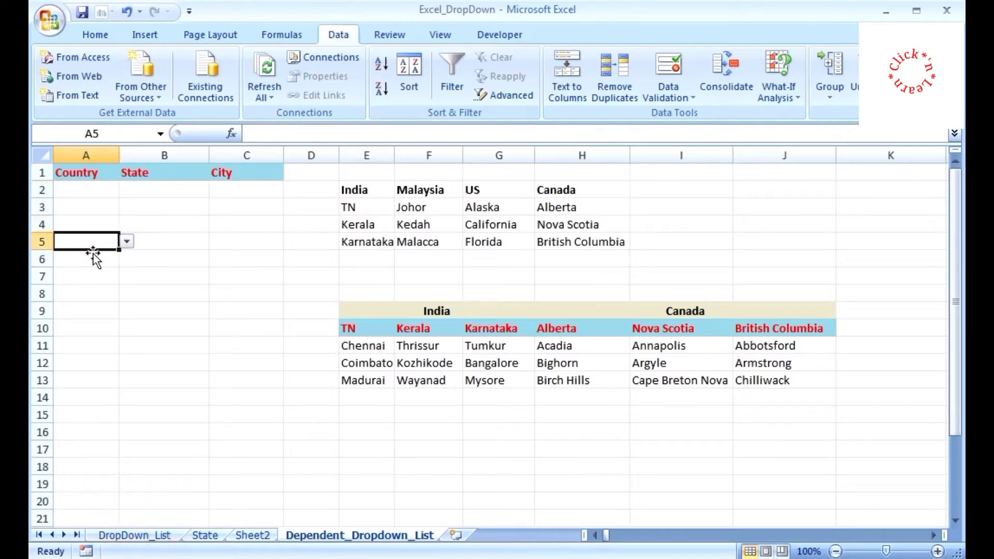
left_click(89, 255)
Choose India from the Country dropdown in cell A2.
left_click(102, 191)
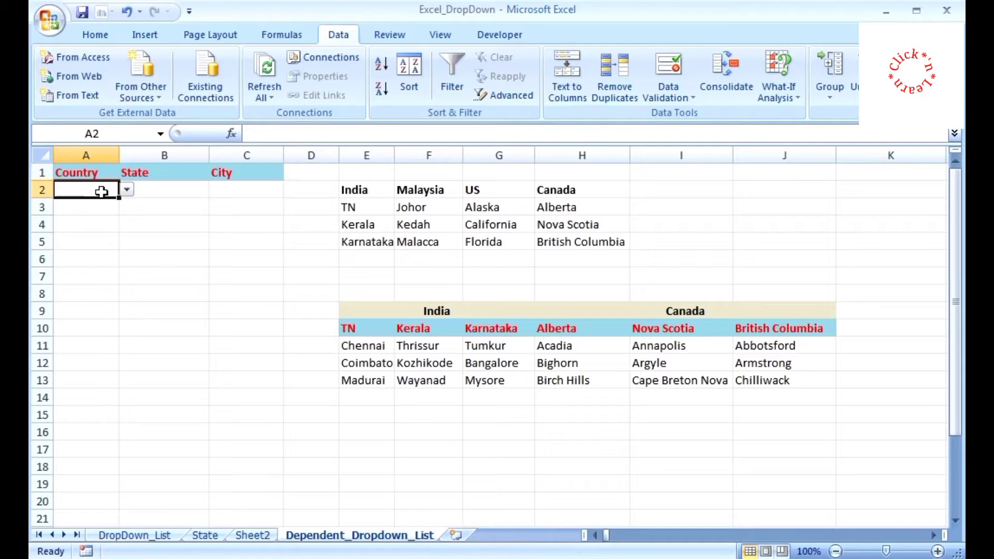
left_click(127, 190)
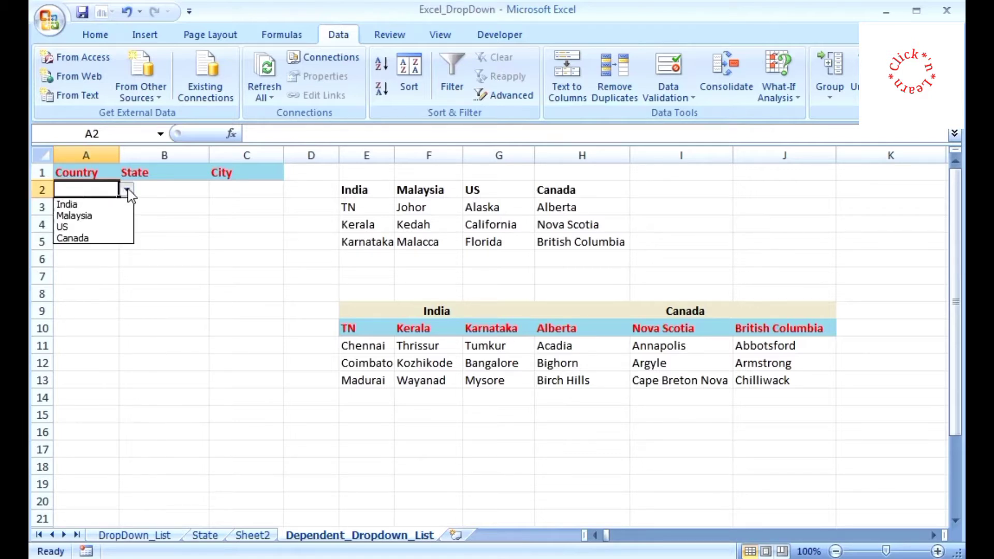
left_click(85, 207)
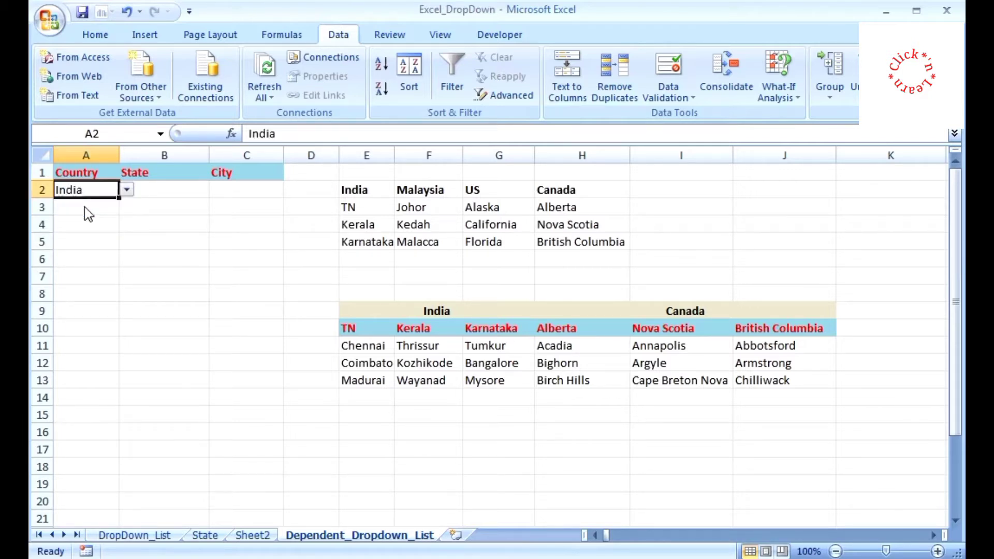
left_click(163, 190)
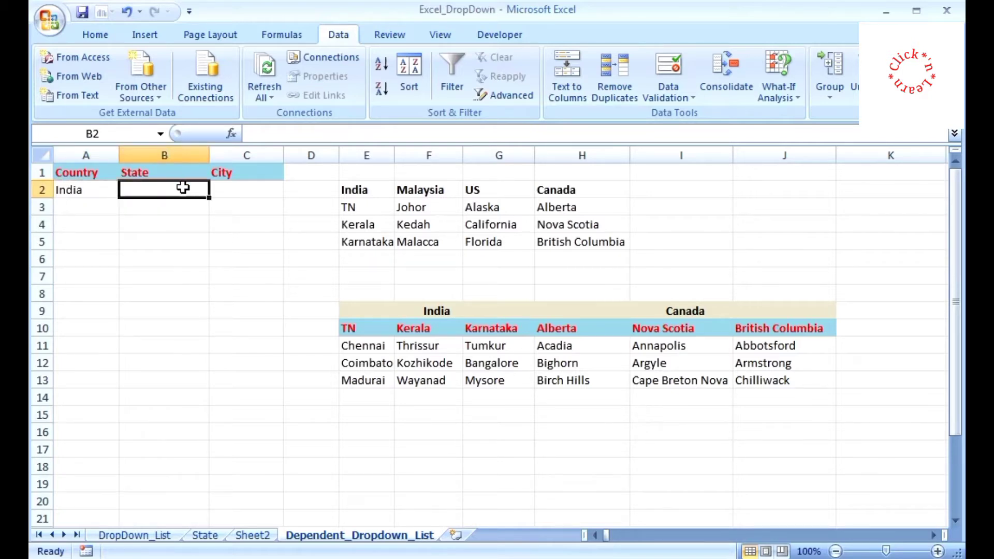
left_click(362, 207)
left_click(362, 223)
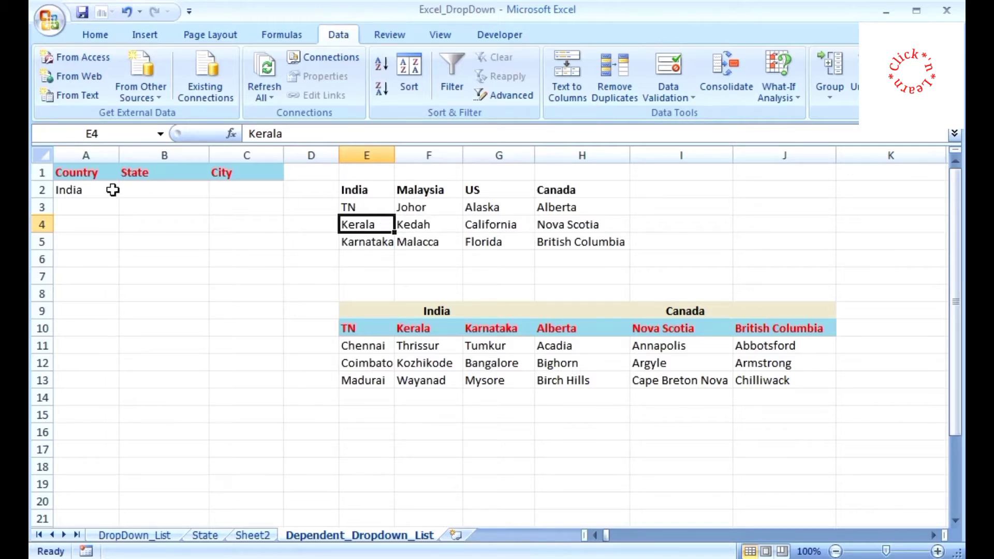
left_click(146, 189)
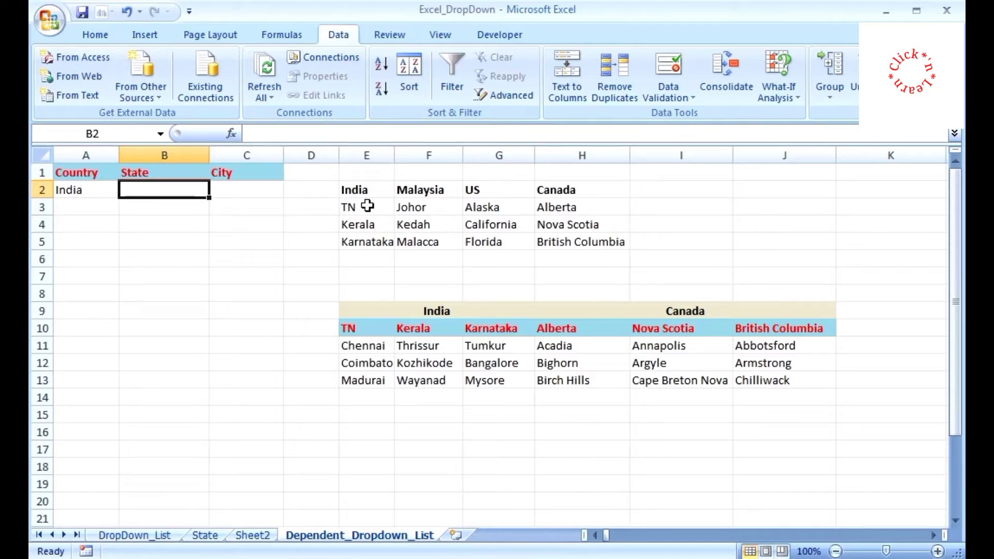
left_click_drag(367, 206, 371, 239)
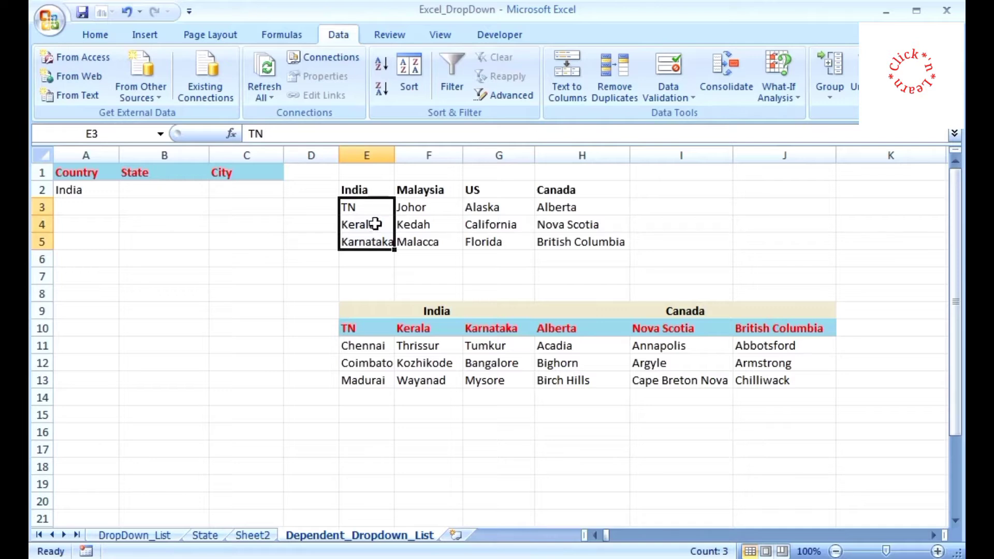
left_click(297, 39)
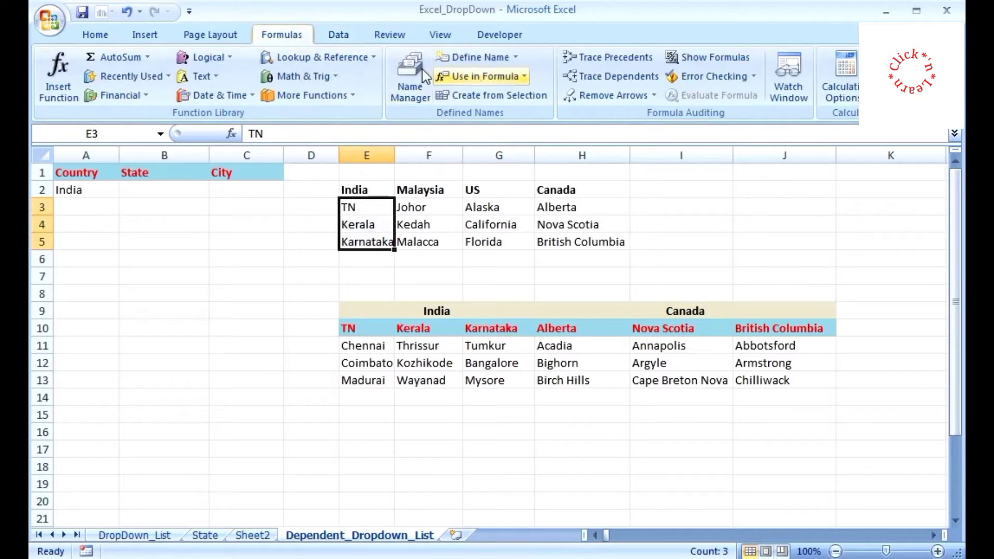
left_click(480, 58)
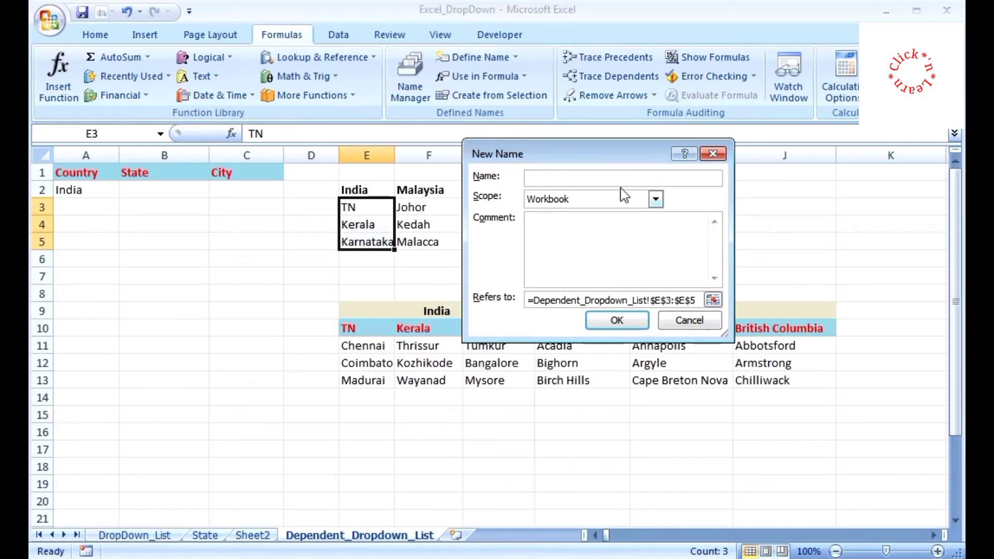
left_click(712, 154)
Create named ranges for the state lists in E2:H5 from the selection, using only the top row as names.
left_click_drag(387, 191, 541, 241)
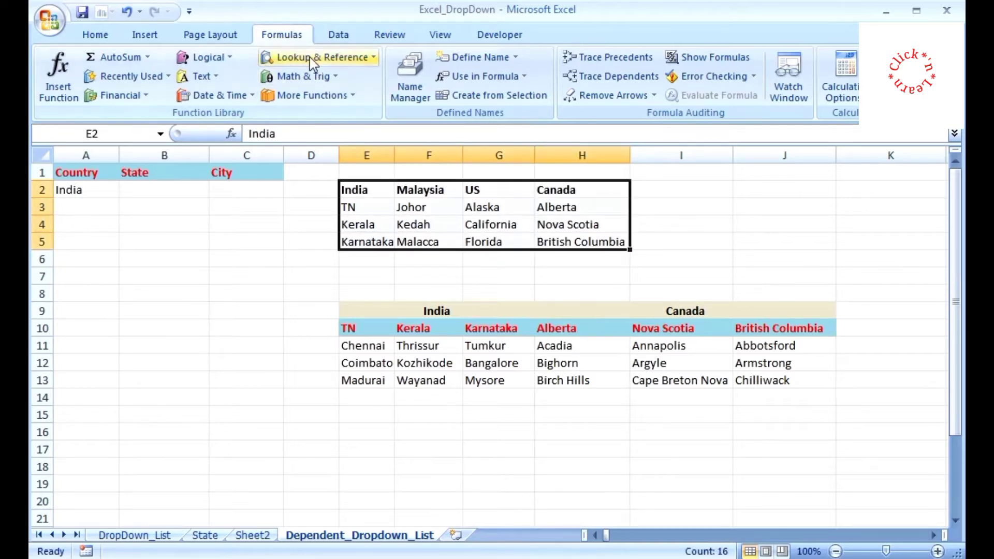
left_click(479, 95)
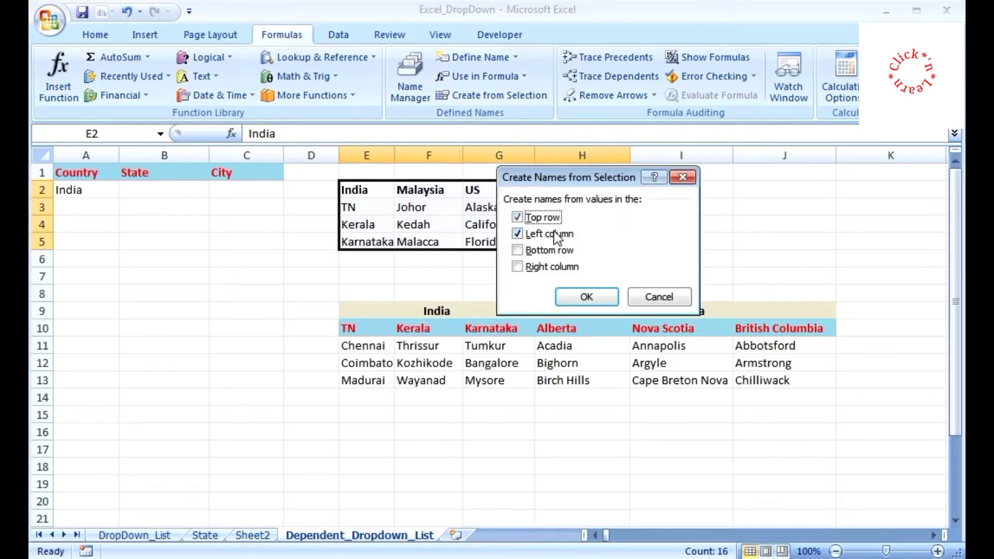
left_click(518, 234)
left_click(581, 299)
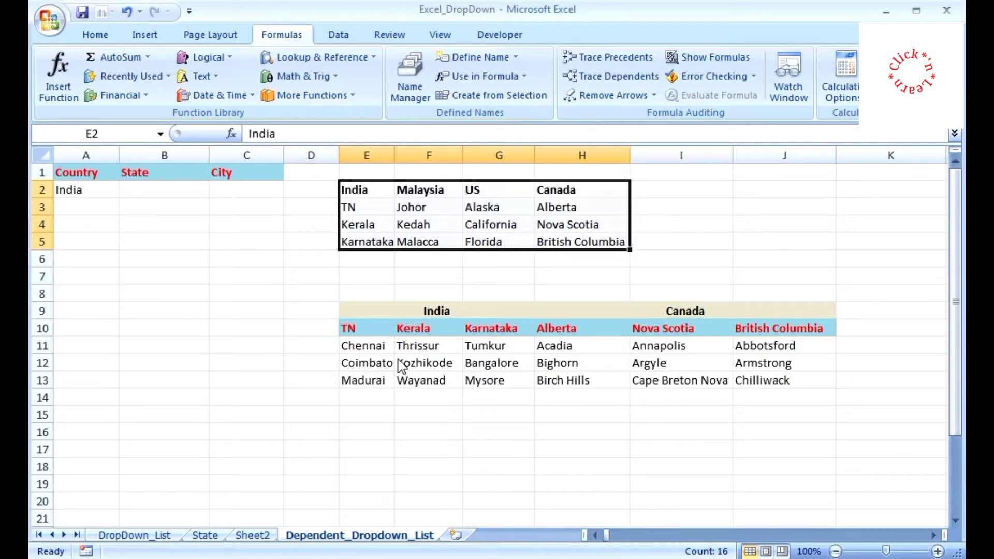
Check the range names of the India and Malaysia state lists and of the TN city list.
left_click_drag(372, 204, 385, 234)
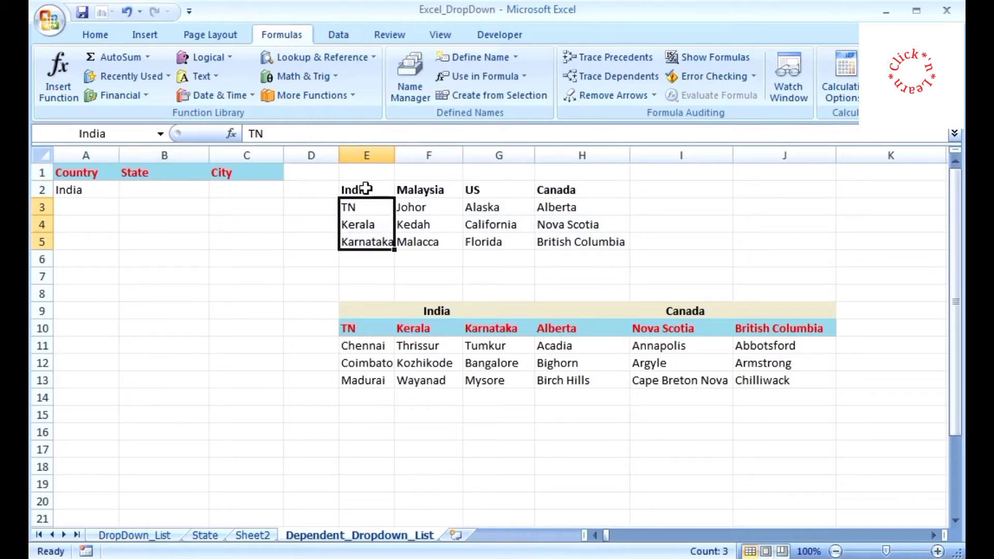
left_click_drag(441, 207, 444, 242)
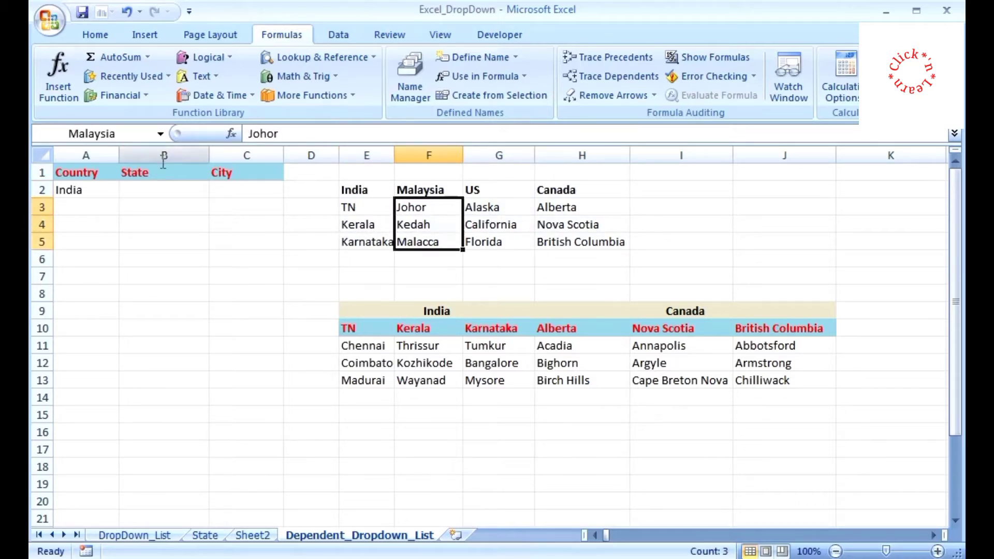
left_click_drag(366, 348, 383, 378)
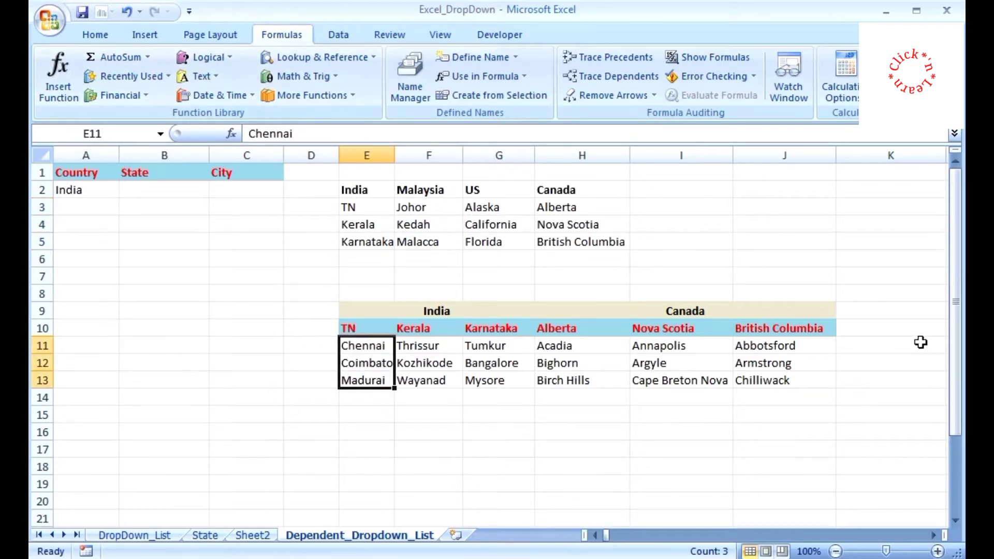
Create named ranges for the city lists in E10:J13 using only the top row as names, and check the TN list's name.
left_click_drag(376, 328, 750, 380)
left_click(489, 99)
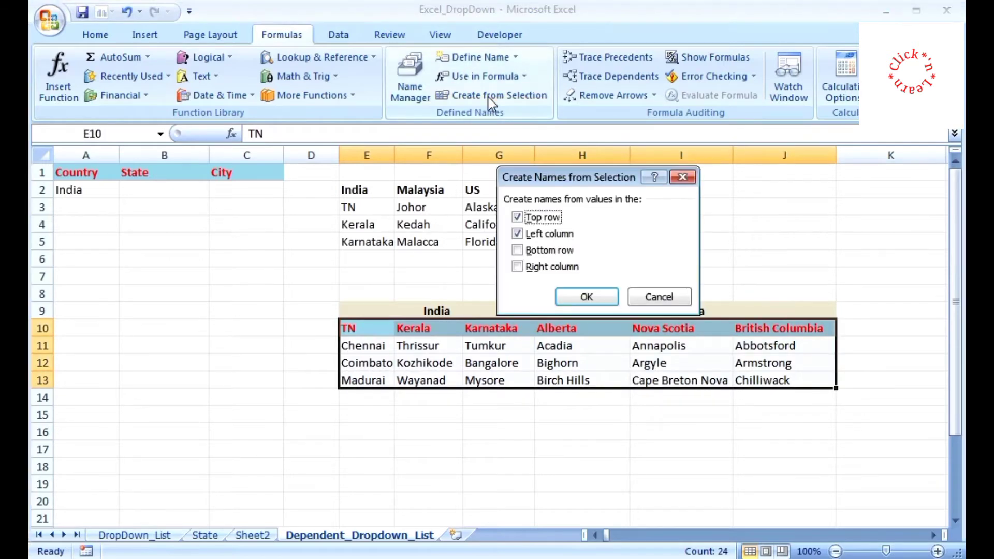
left_click(516, 234)
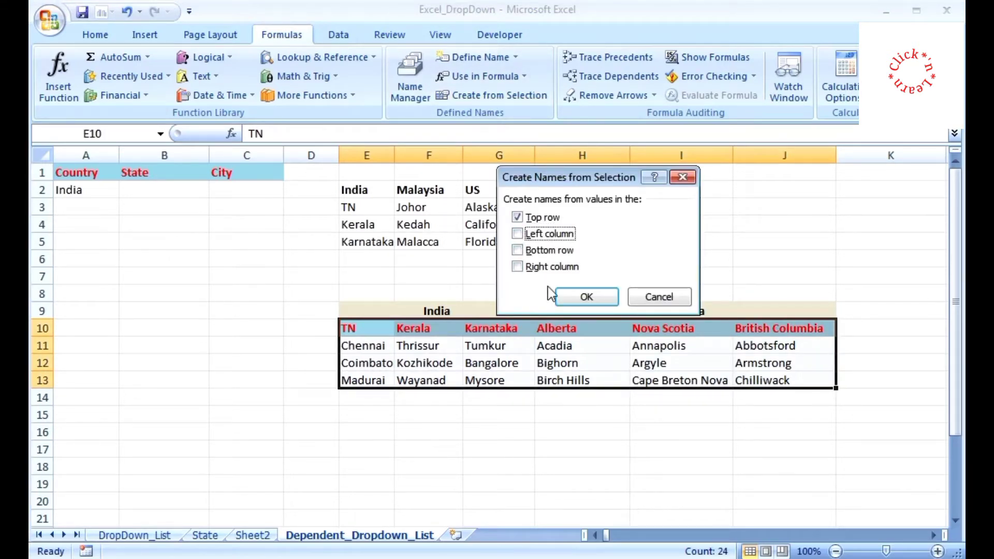
left_click(567, 295)
left_click_drag(364, 345, 377, 375)
left_click(176, 189)
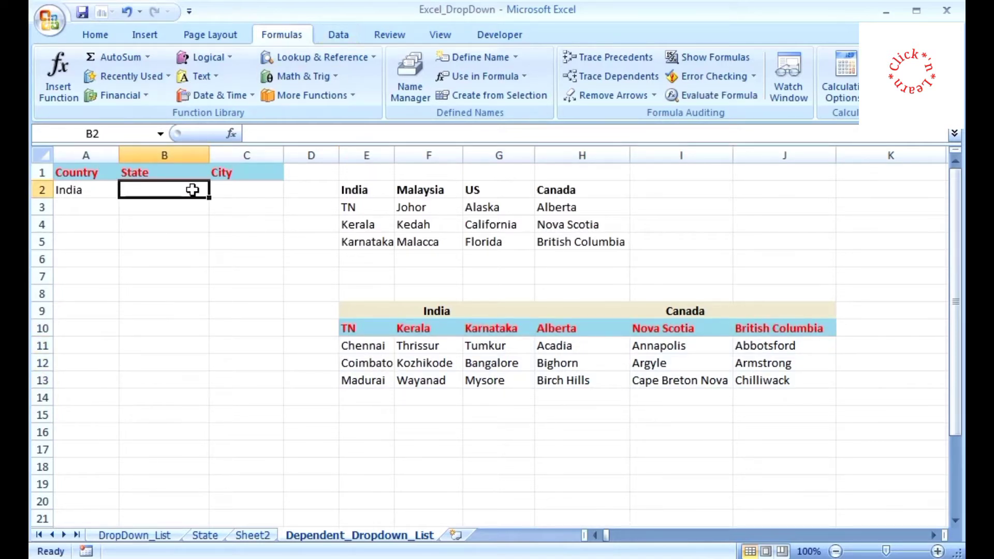
Add list validation to the State cell B2 with the source =INDIRECT(A2), using a relative reference.
left_click(339, 36)
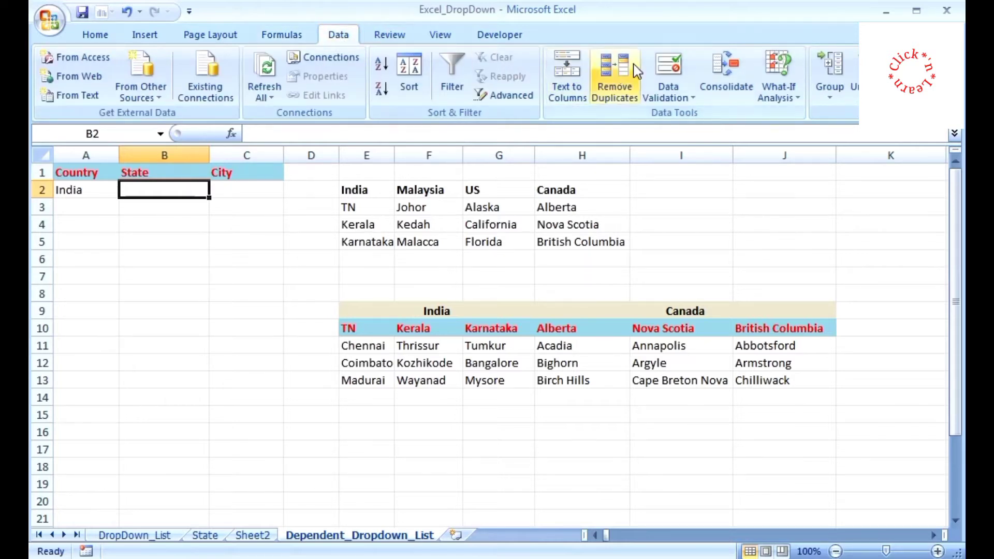
left_click(666, 67)
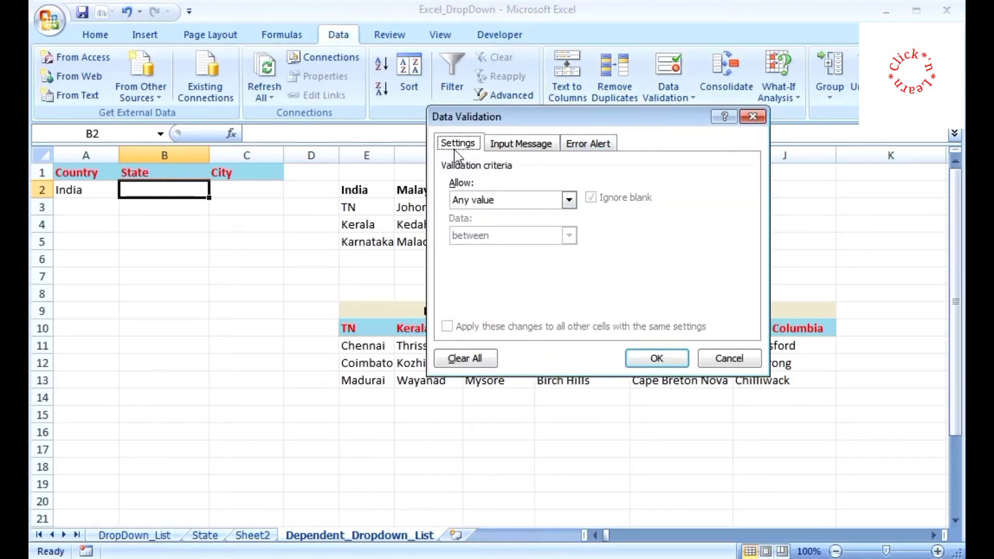
left_click(568, 200)
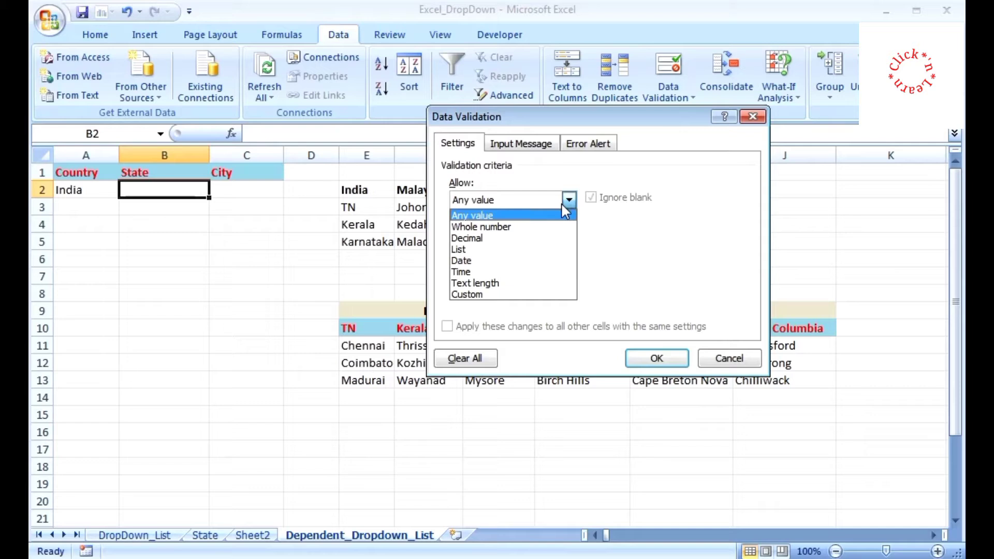
left_click(496, 247)
left_click(546, 268)
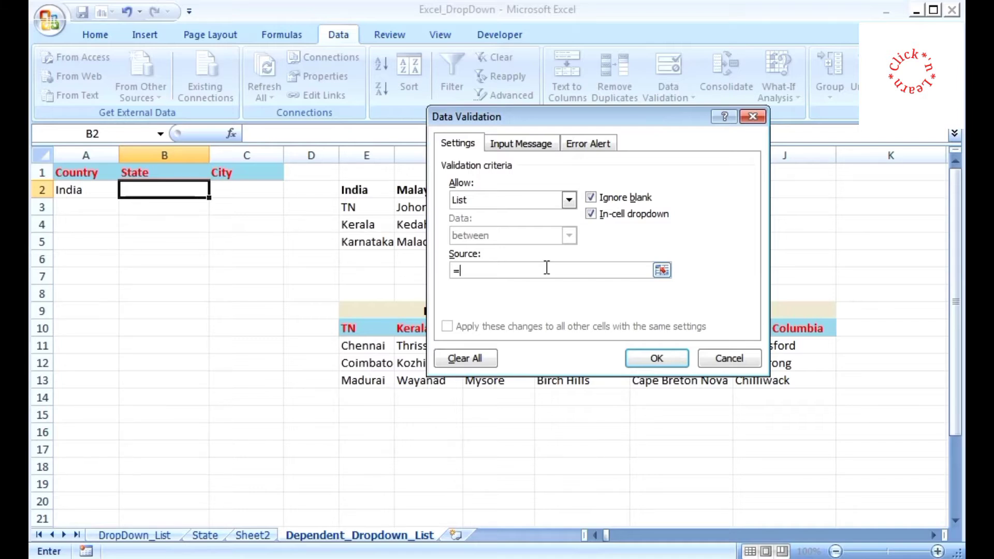
type("indirect(")
left_click(94, 190)
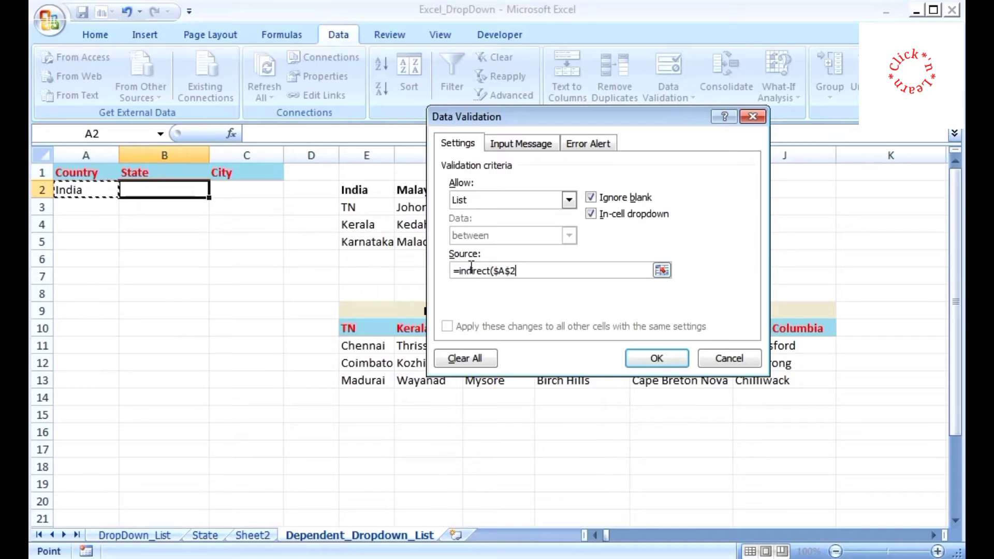
key("F4")
key("F4")
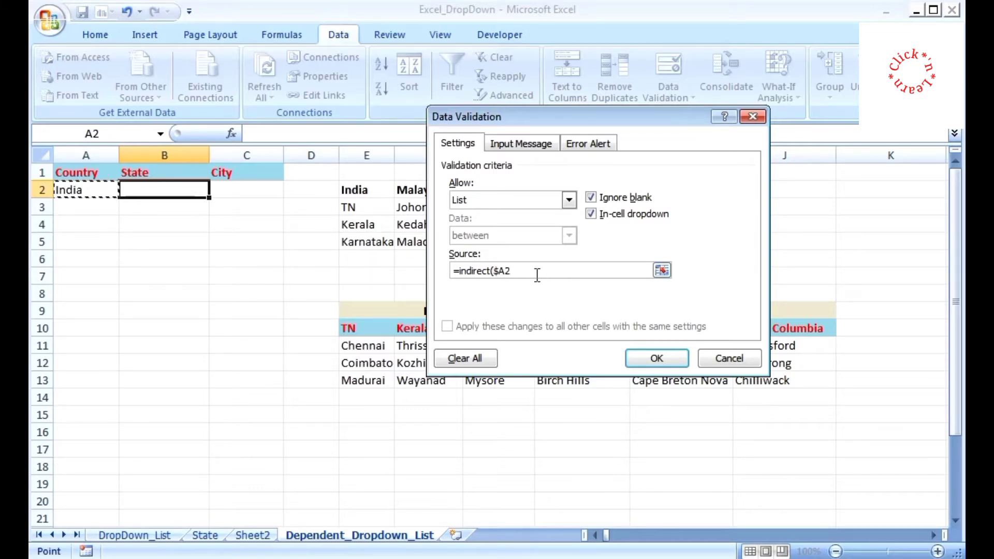
key("F4")
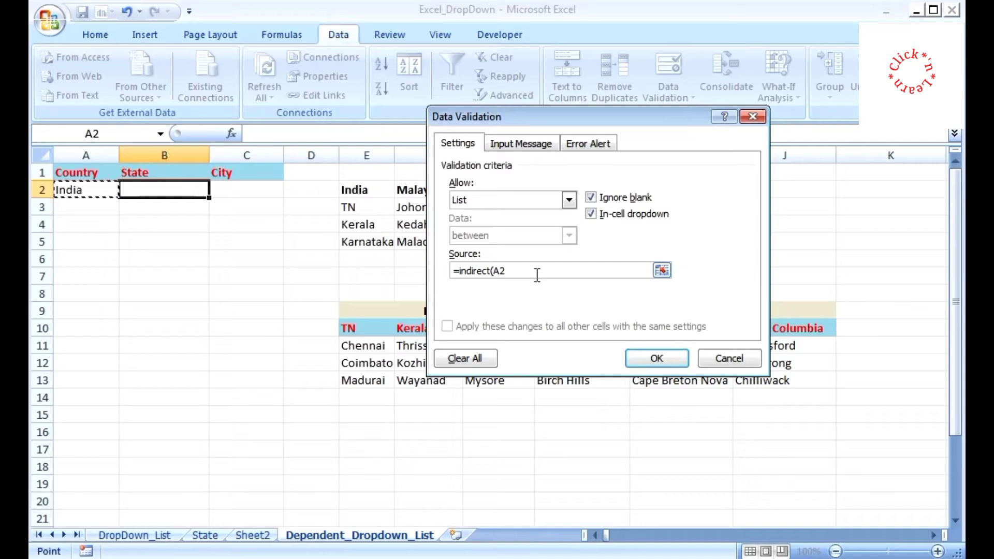
type(")")
key("Return")
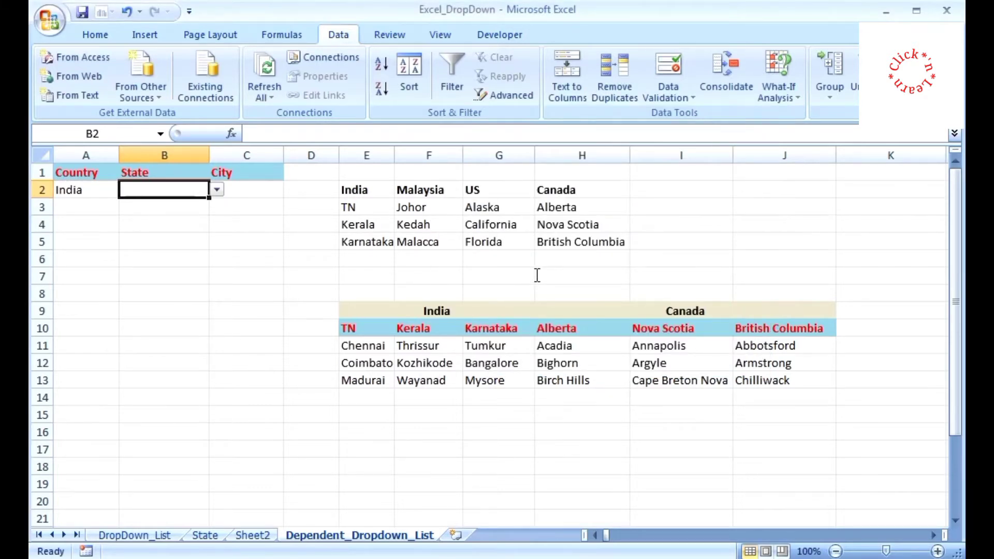
Check the State dropdown in B2 for India, and again with Malaysia chosen as the Country in A2.
left_click(217, 191)
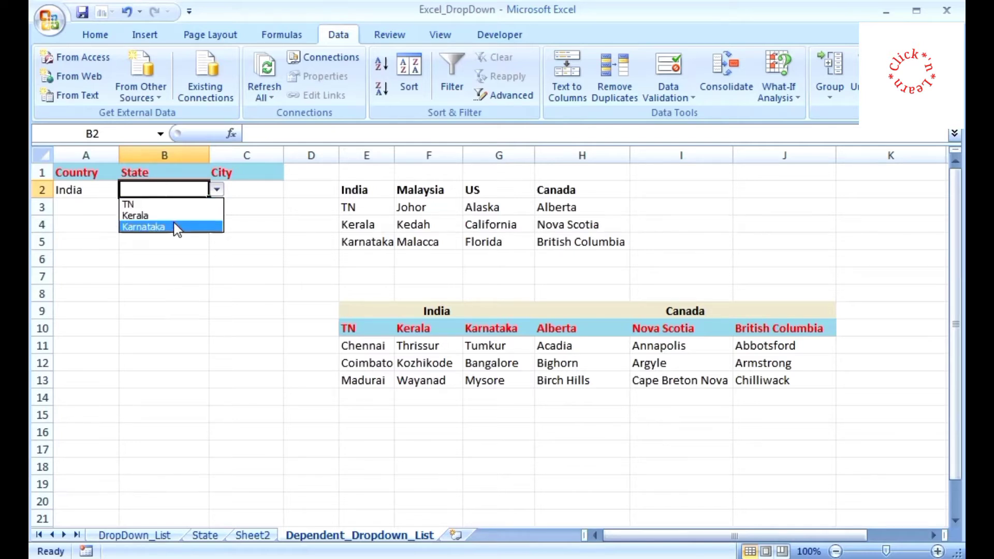
left_click(69, 190)
left_click(126, 191)
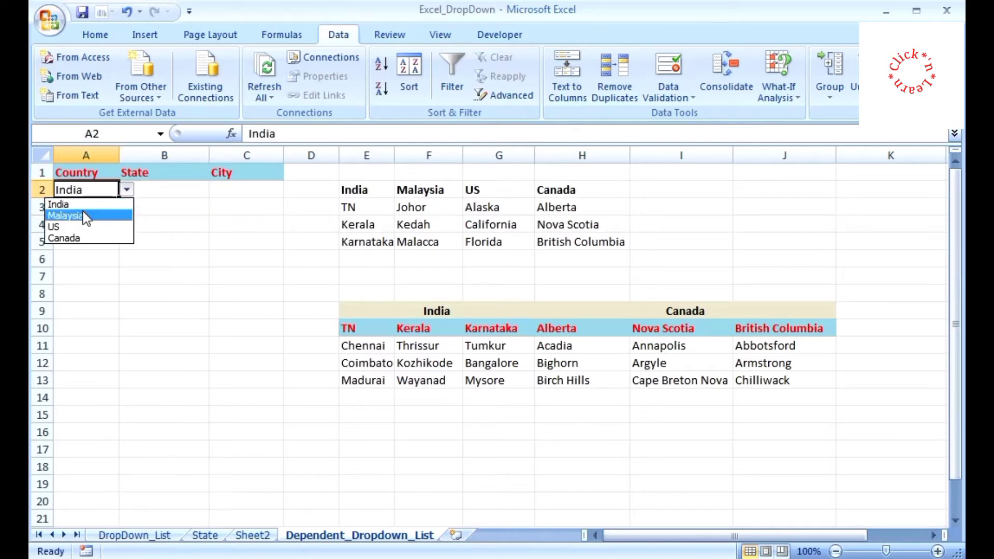
left_click(119, 215)
left_click(155, 190)
left_click(217, 190)
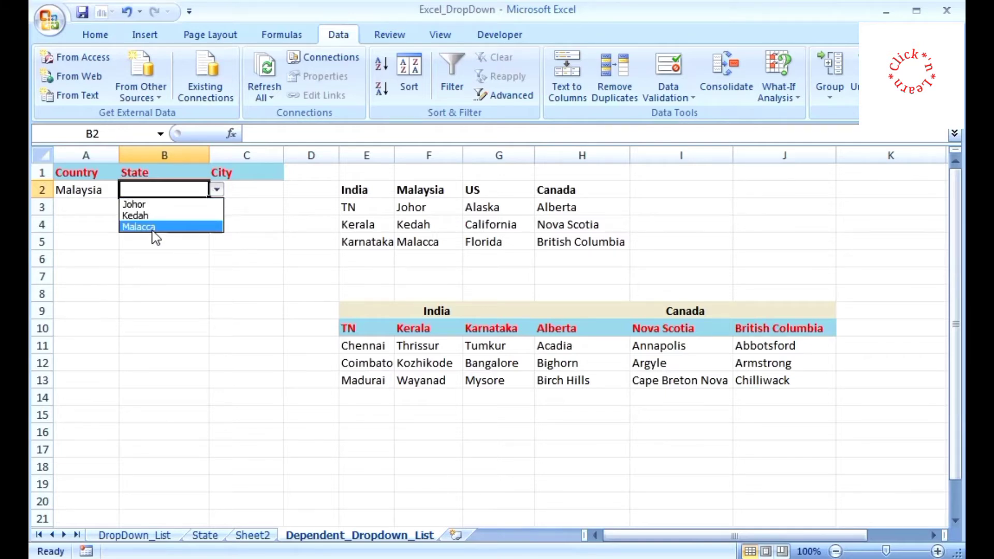
Choose India as the Country in A2 and Kerala as the State in B2.
left_click(98, 187)
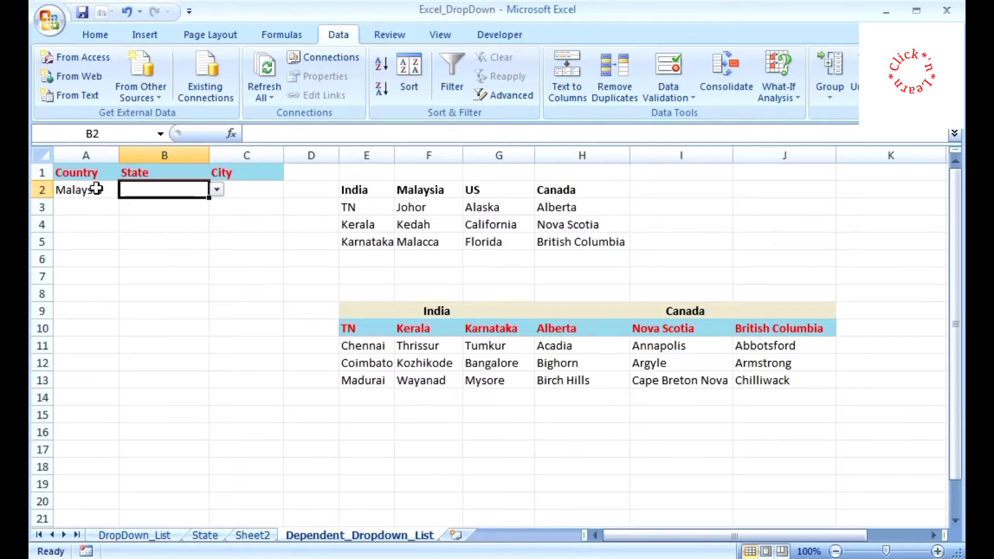
left_click(100, 189)
left_click(127, 189)
left_click(103, 203)
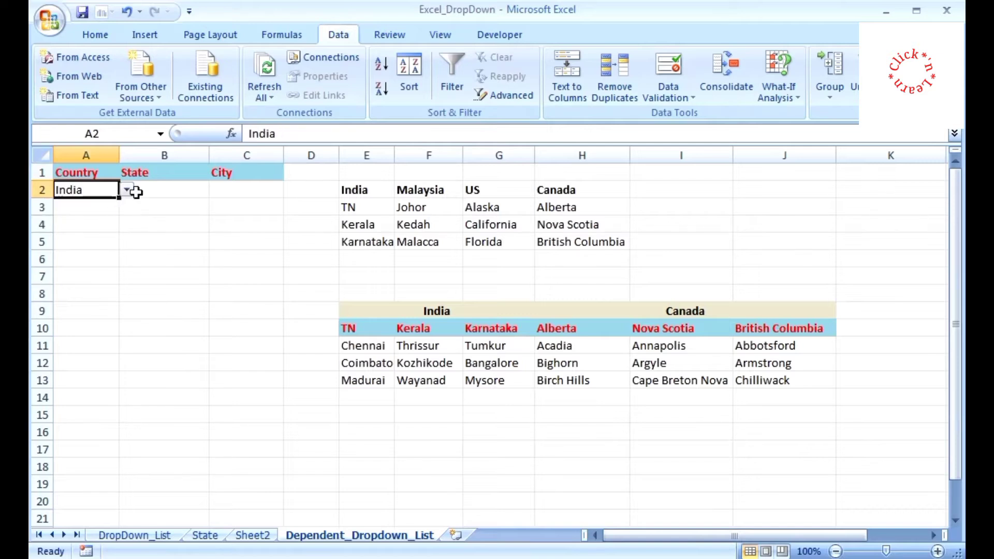
left_click(206, 189)
left_click(213, 190)
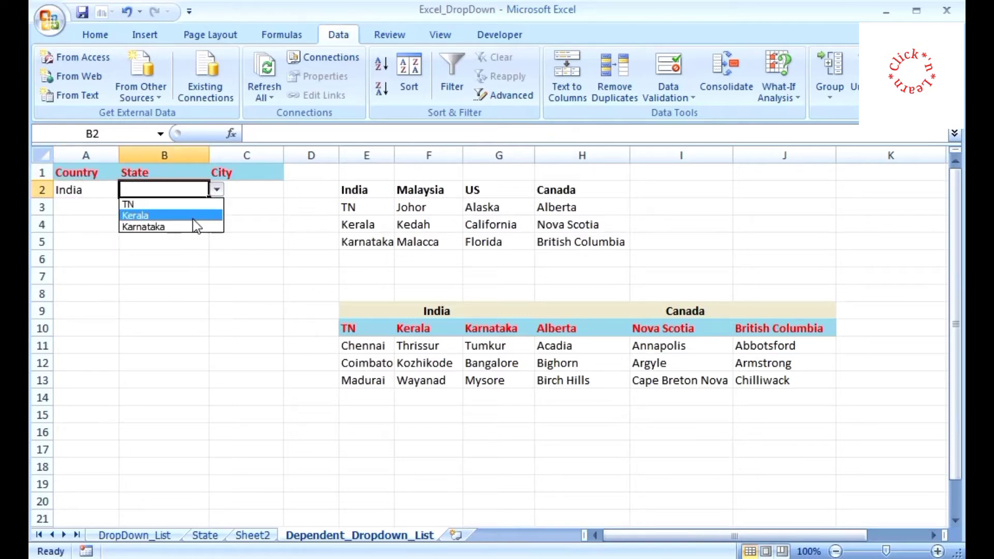
left_click(169, 216)
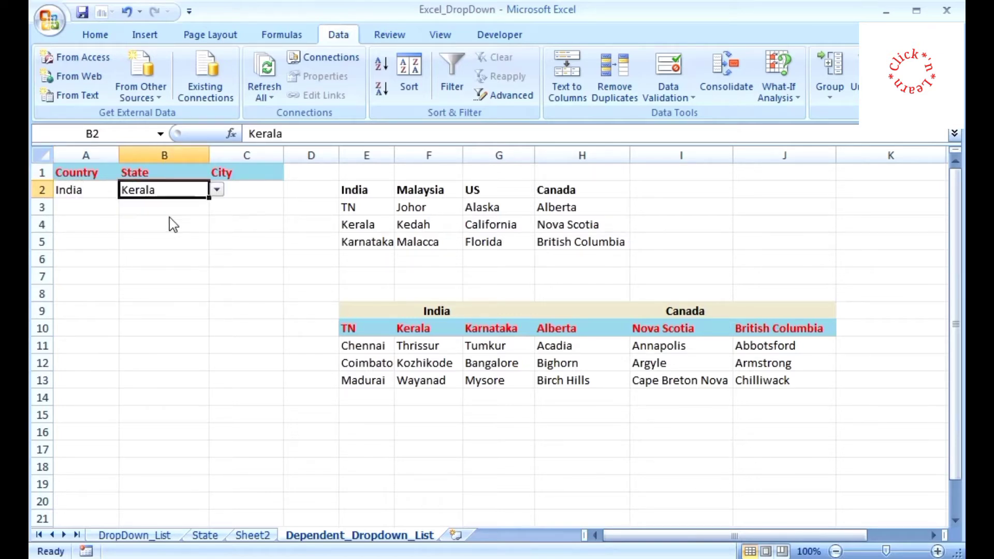
Check the range name of the Kerala city list in F11:F13.
left_click(244, 191)
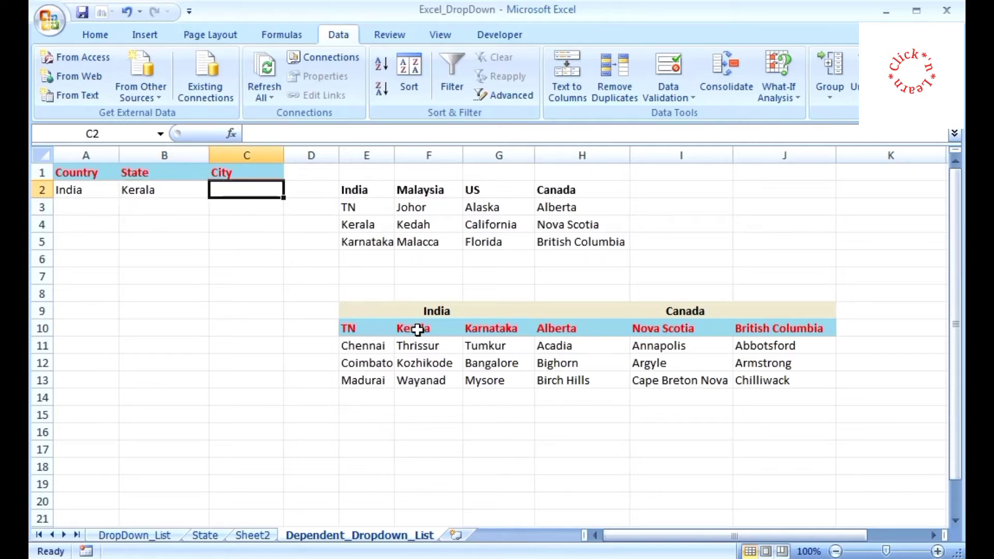
left_click(424, 346)
left_click_drag(425, 346, 419, 374)
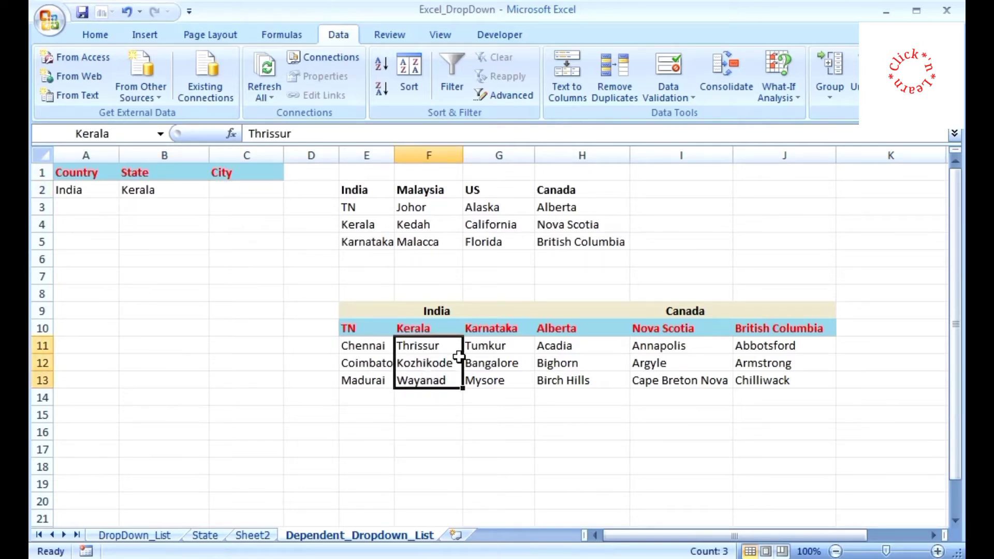
Add list validation to the City cell C2 with an INDIRECT formula referring to the State cell B2 as its source.
left_click(271, 190)
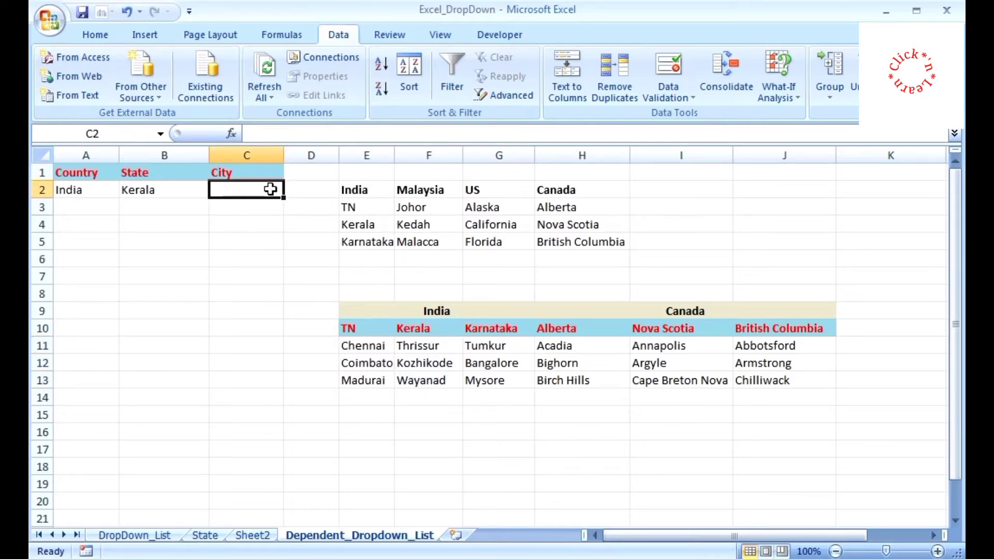
left_click(683, 66)
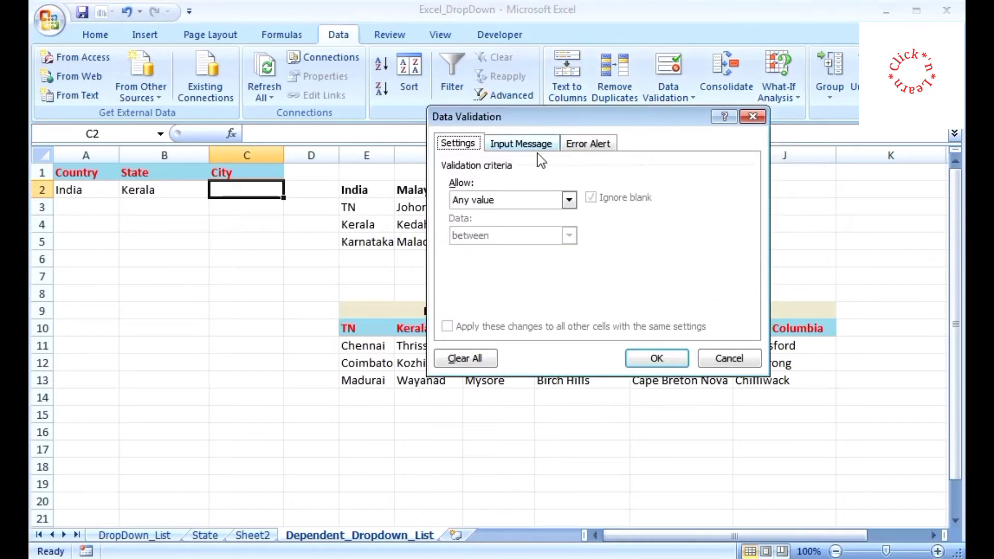
left_click(569, 199)
left_click(490, 250)
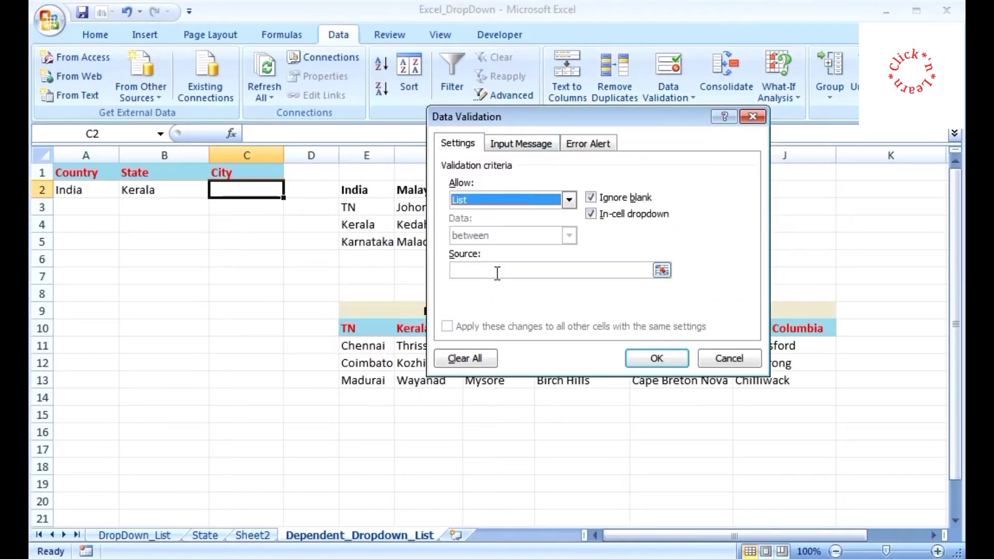
left_click(497, 271)
type("=ind")
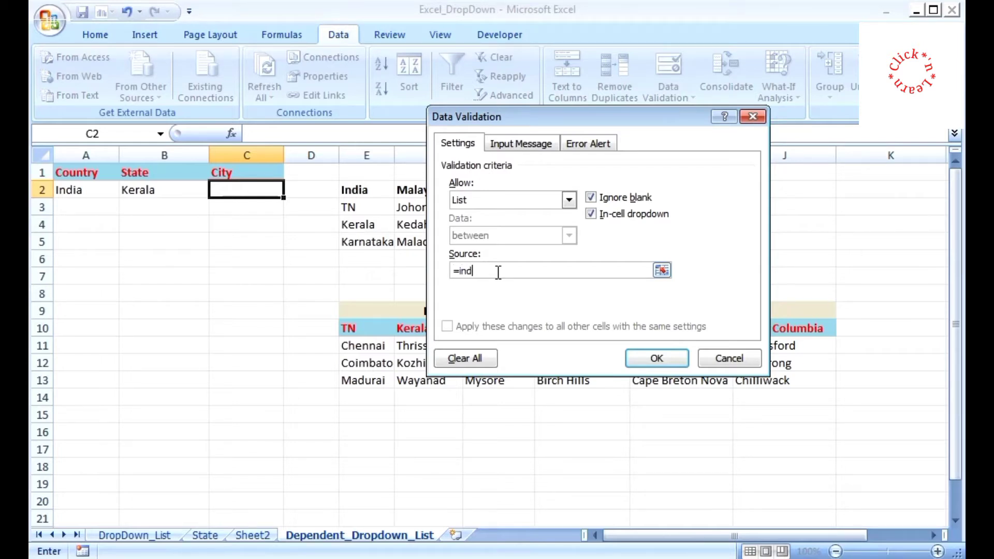
type("irect(")
left_click(178, 190)
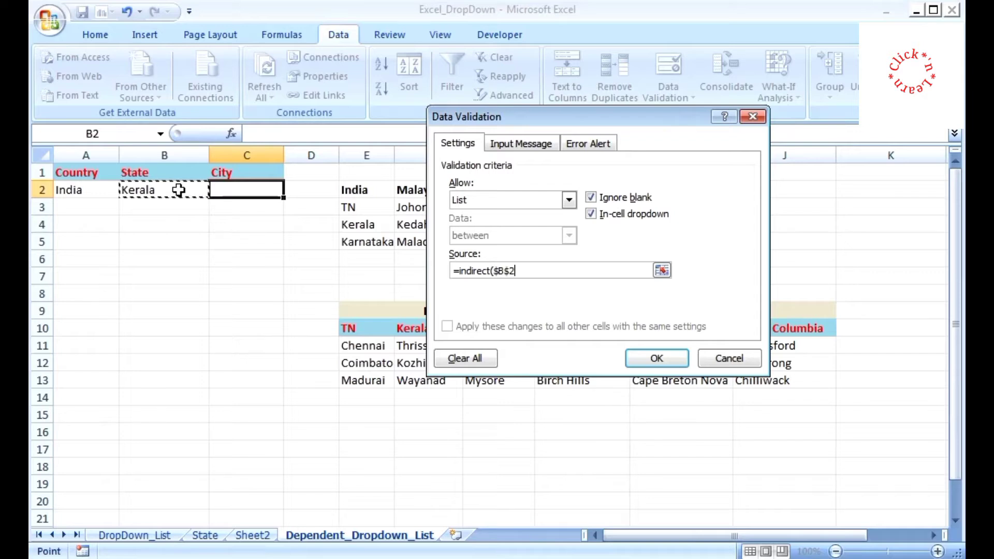
key("F4")
key("F4")
key("F4")
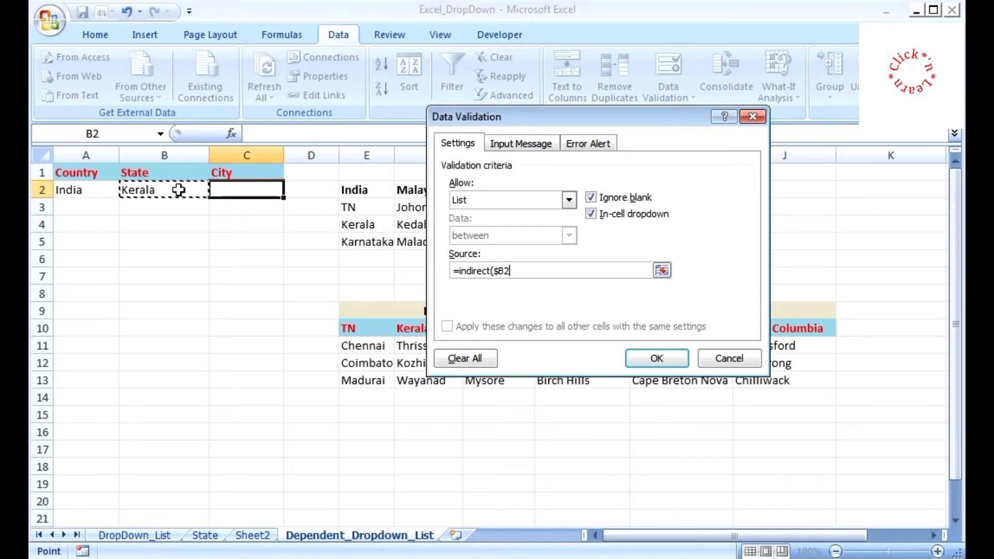
type(")")
key("Return")
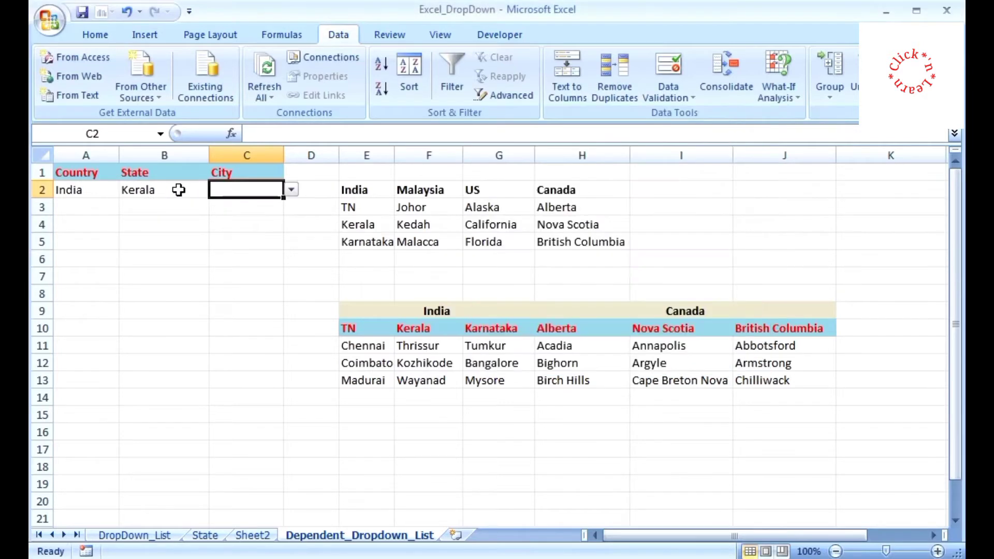
Choose Thrissur from the City dropdown in C2.
left_click(291, 189)
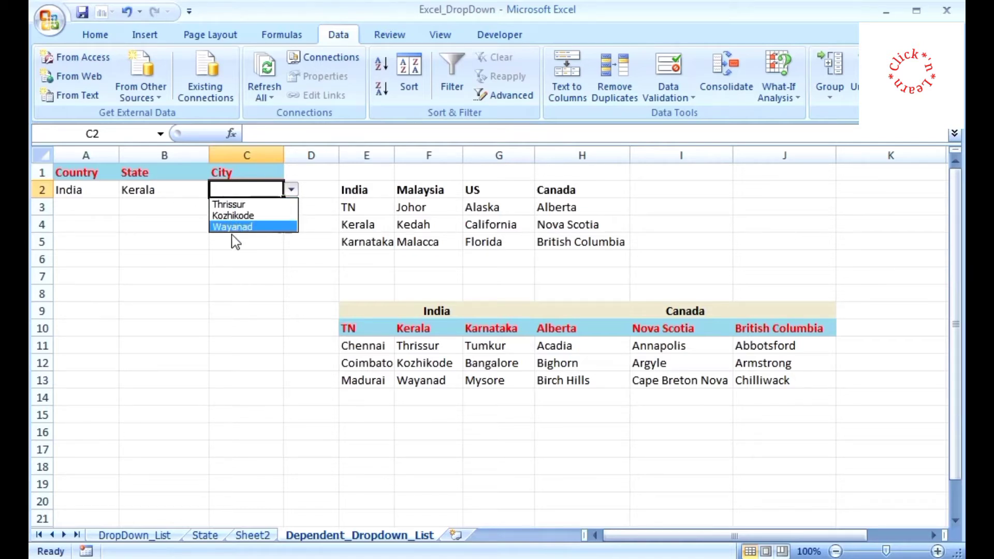
left_click(261, 204)
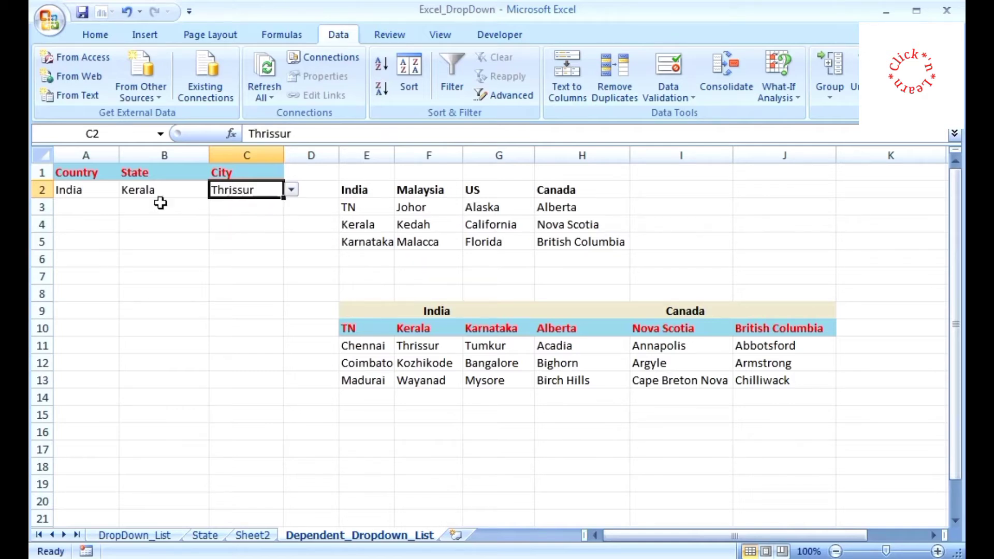
left_click(77, 210)
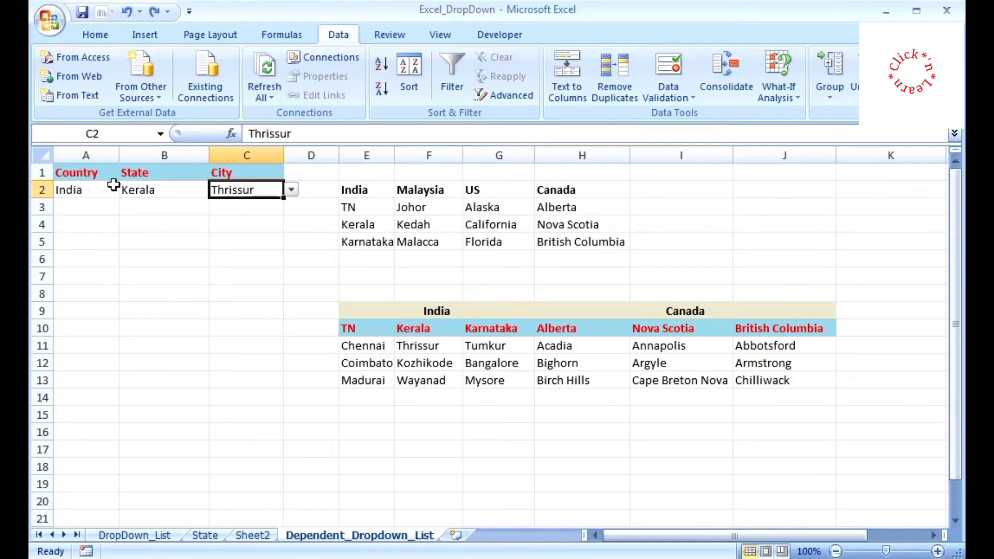
Choose Canada as the Country in A2 and British Columbia as the State in B2.
left_click(106, 190)
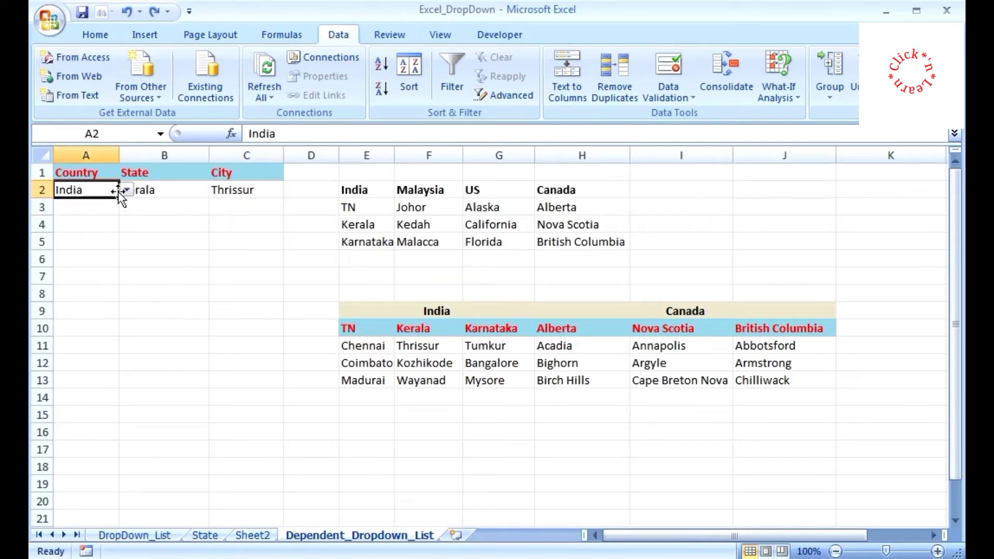
left_click(126, 190)
left_click(103, 239)
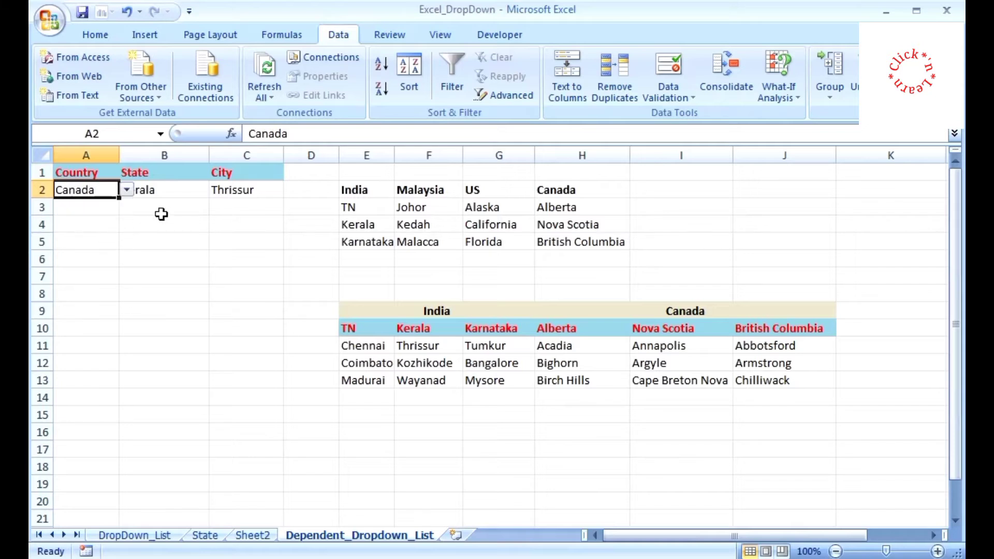
left_click(194, 187)
left_click(214, 190)
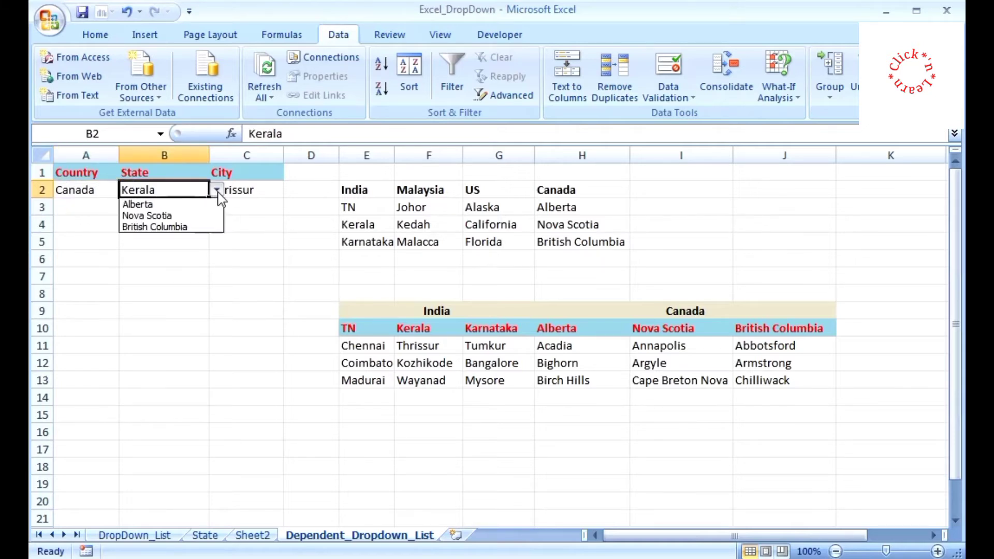
left_click(182, 229)
Check the City cell C2 and the range names of the Kerala, Karnataka and British Columbia city lists against their headings.
left_click(263, 190)
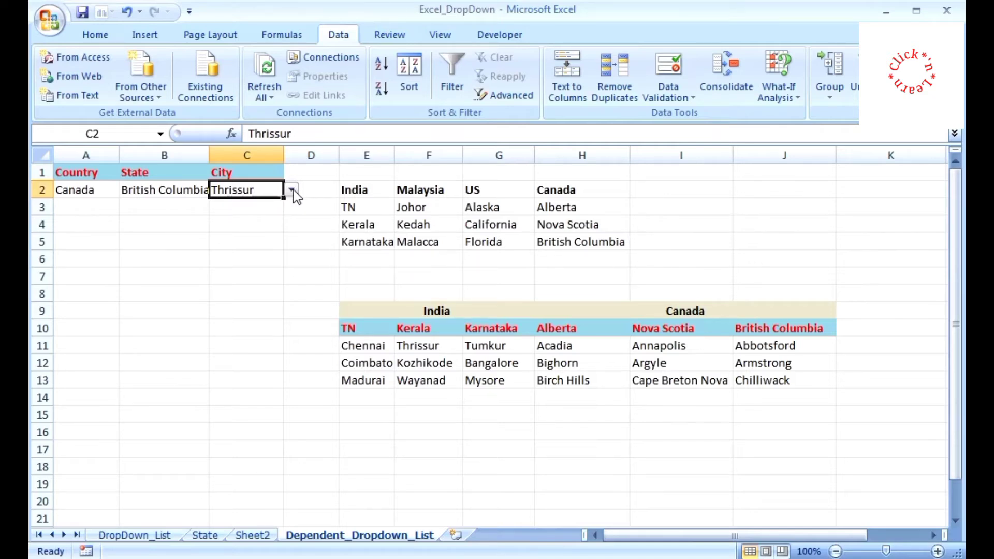
left_click_drag(440, 345, 437, 381)
left_click_drag(474, 345, 484, 376)
left_click_drag(817, 343, 815, 379)
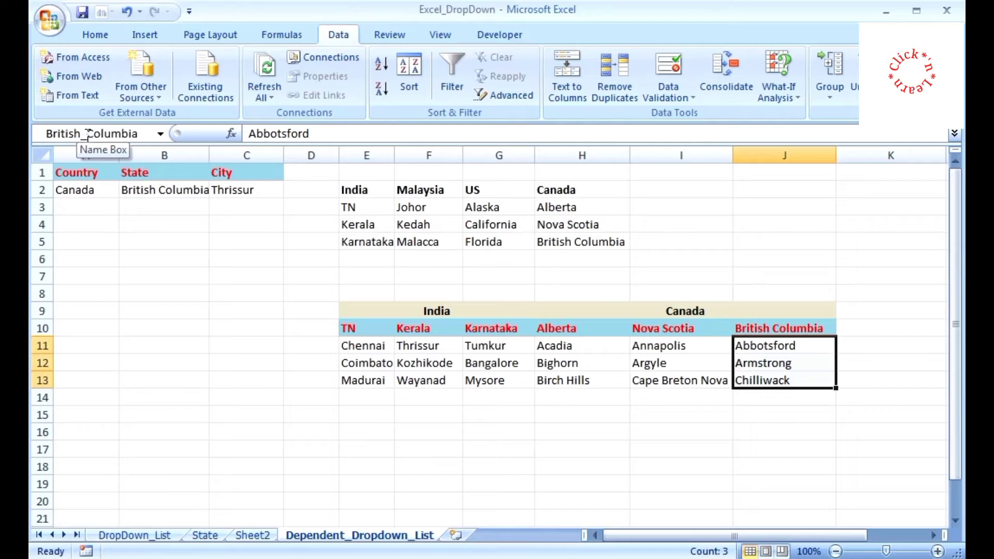
key("Up")
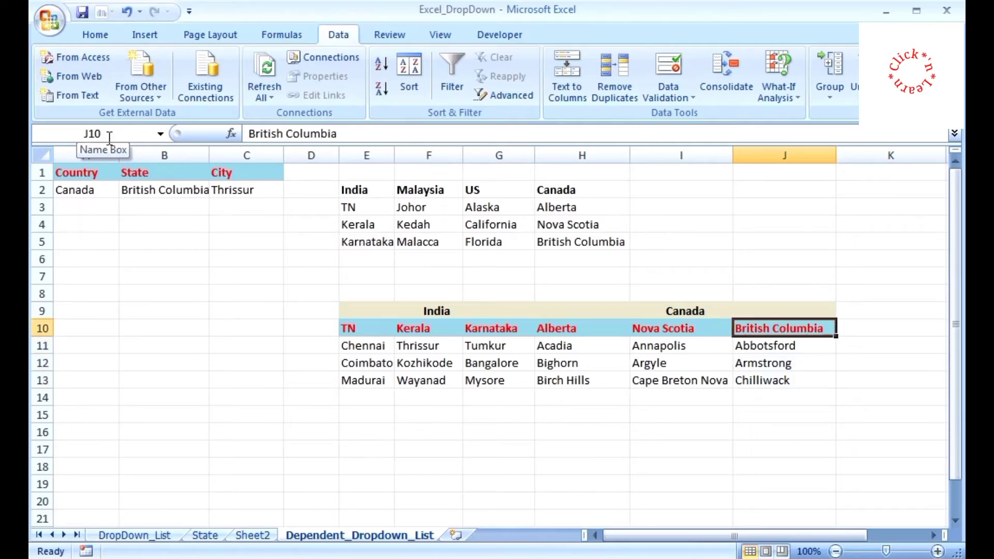
Change the list source of State cell B2 to =INDIRECT(SUBSTITUTE(A2," ","_")) and apply the change to all cells with the same settings.
left_click(172, 191)
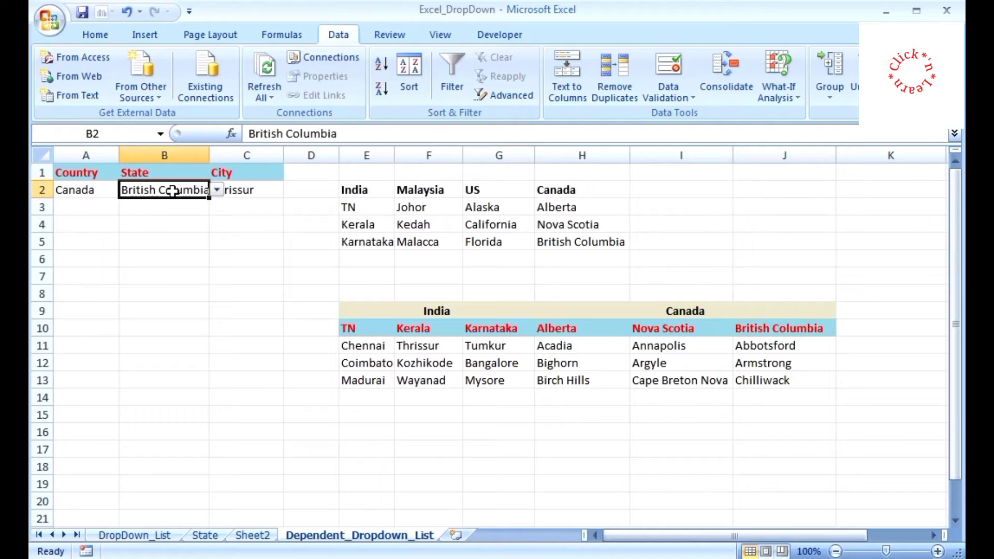
left_click(668, 62)
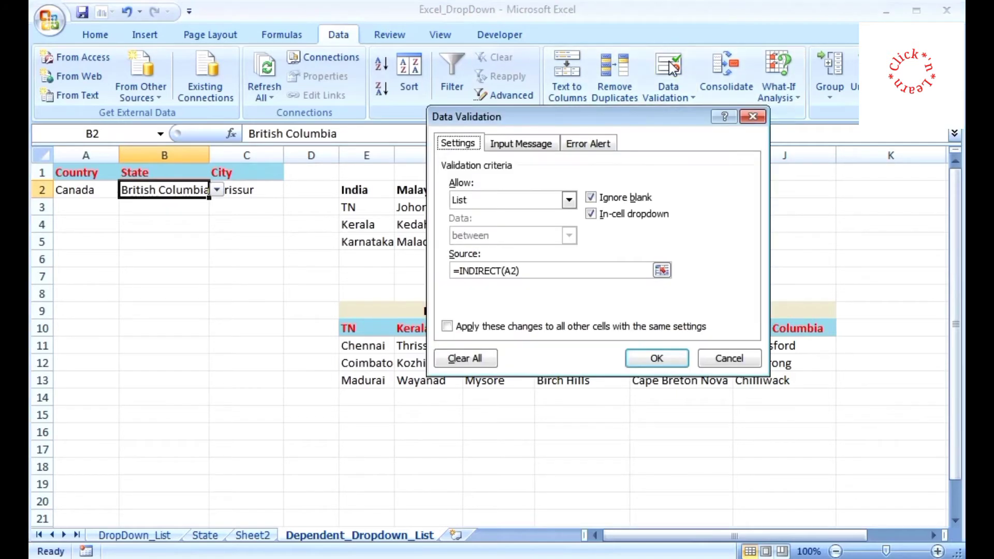
left_click(533, 270)
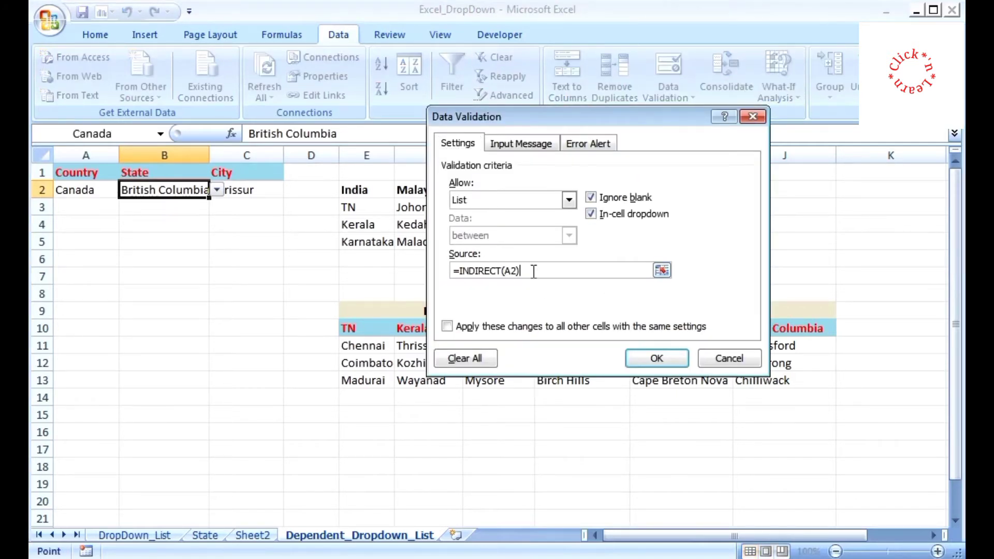
key("BackSpace")
key("BackSpace")
key("BackSpace")
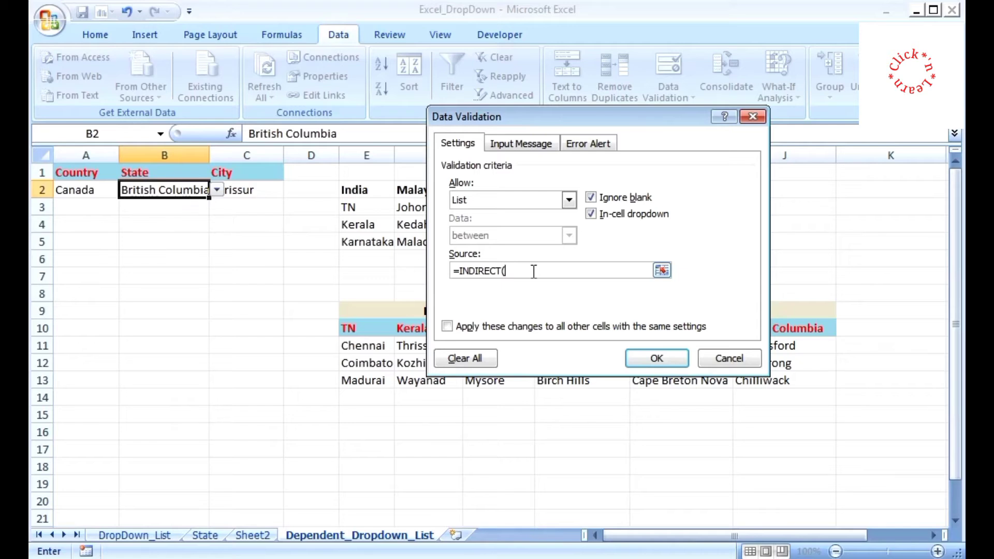
type("substitute(")
left_click(86, 190)
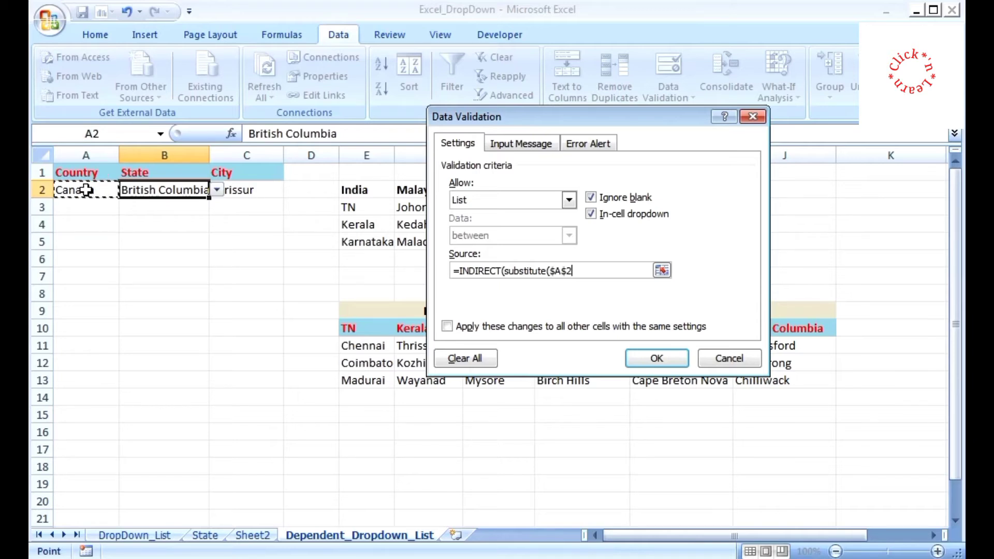
key("F4")
key("F4")
key("F4")
type(",\"")
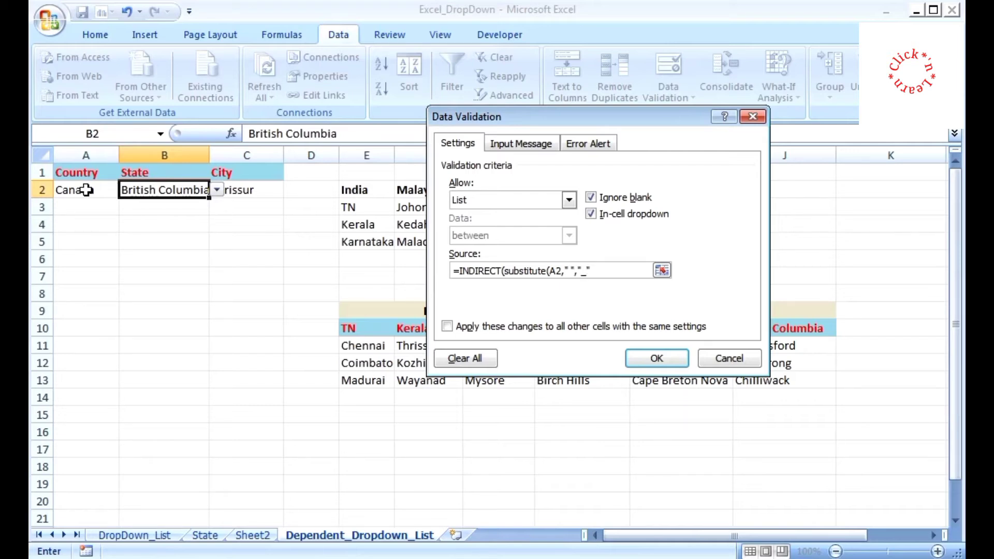
type("\",\"_\"))")
left_click(446, 326)
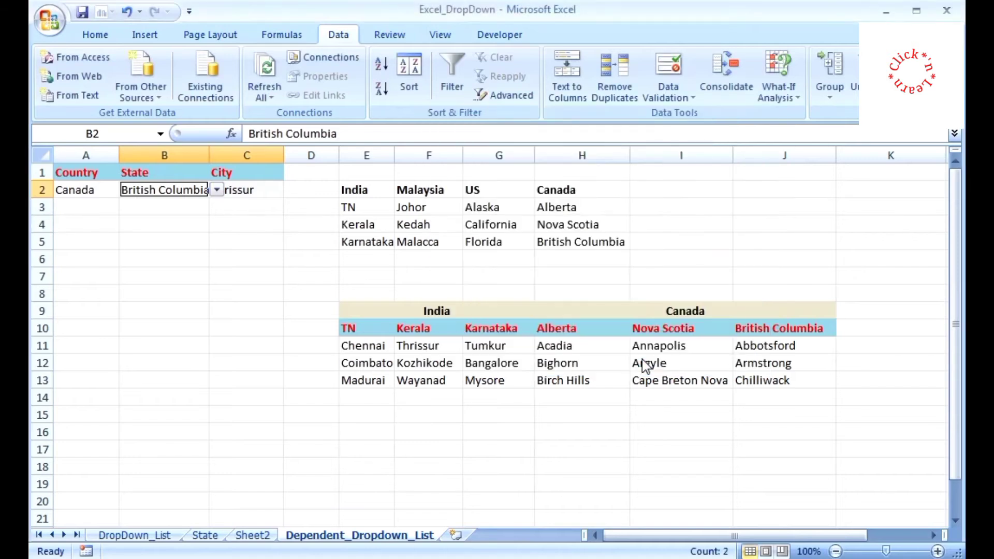
left_click(651, 358)
Check which cities the dropdown in C2 offers for the state British Columbia.
left_click(175, 190)
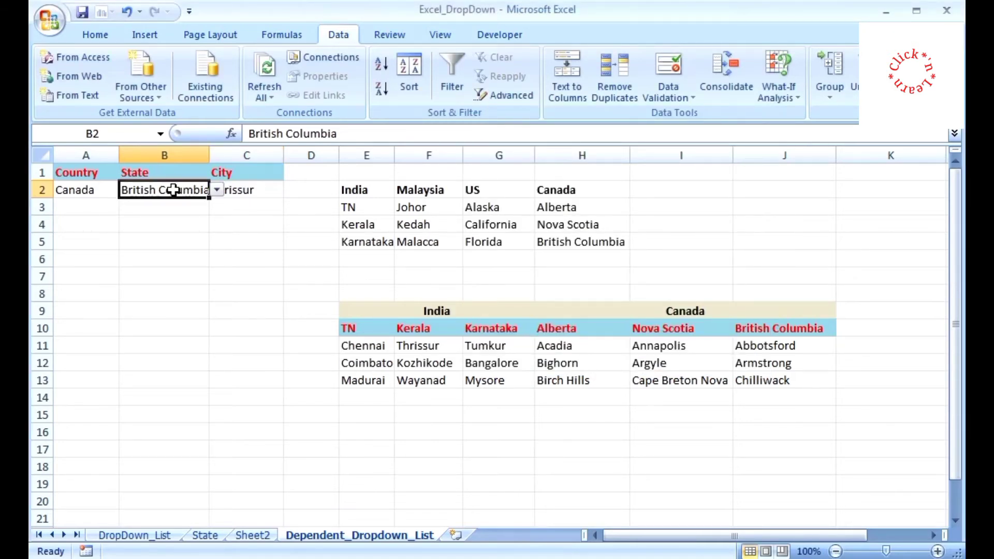
left_click(243, 190)
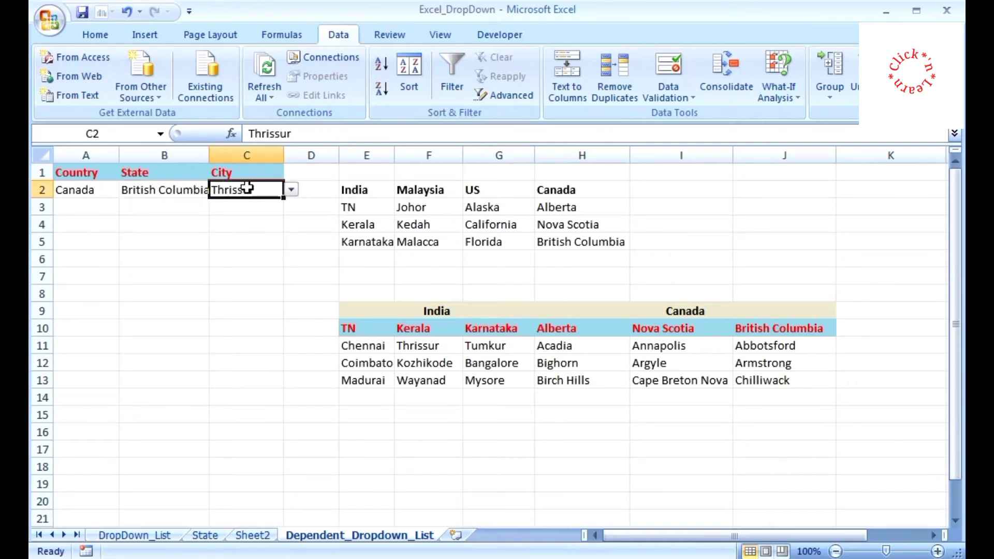
left_click(291, 190)
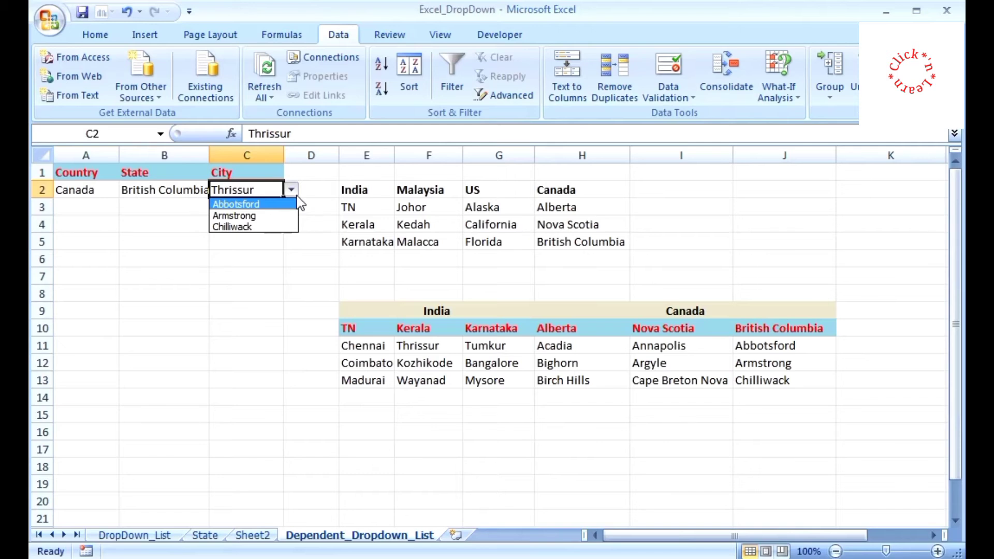
left_click(367, 258)
Enter Andhra in E6, directly below Karnataka in the India state list.
left_click(371, 256)
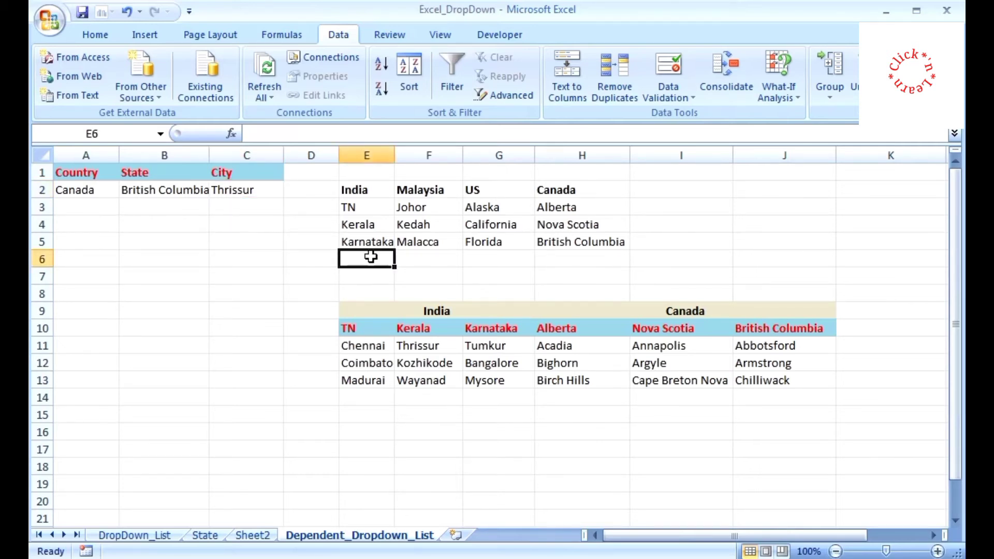
type("Andhra")
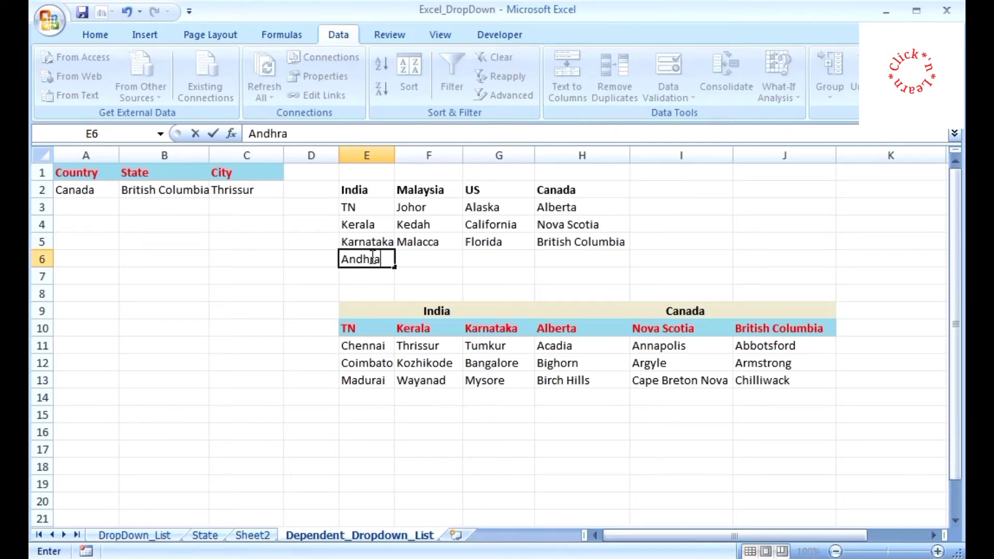
key("Return")
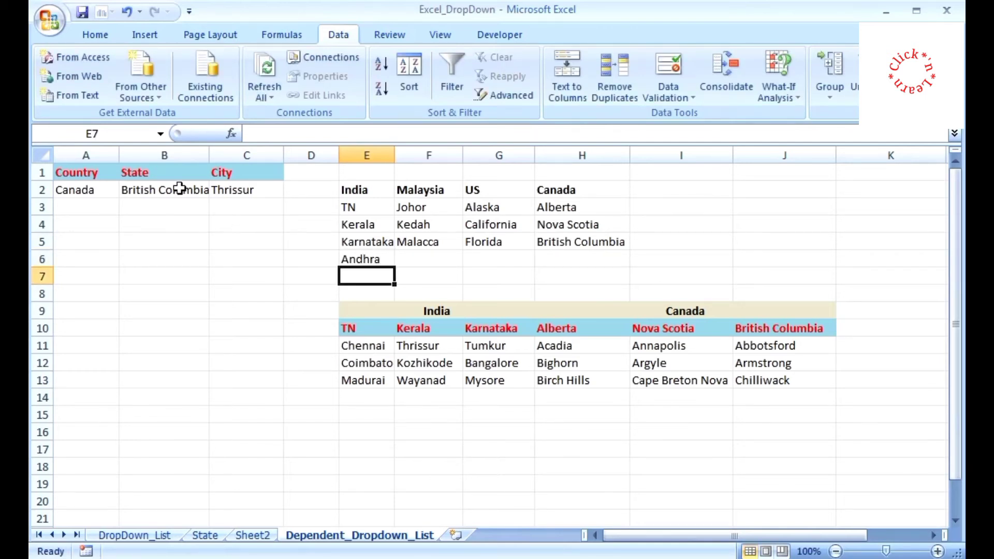
Choose India as the Country in A2 and check the states offered by the dropdown in B2.
left_click(96, 191)
left_click(127, 190)
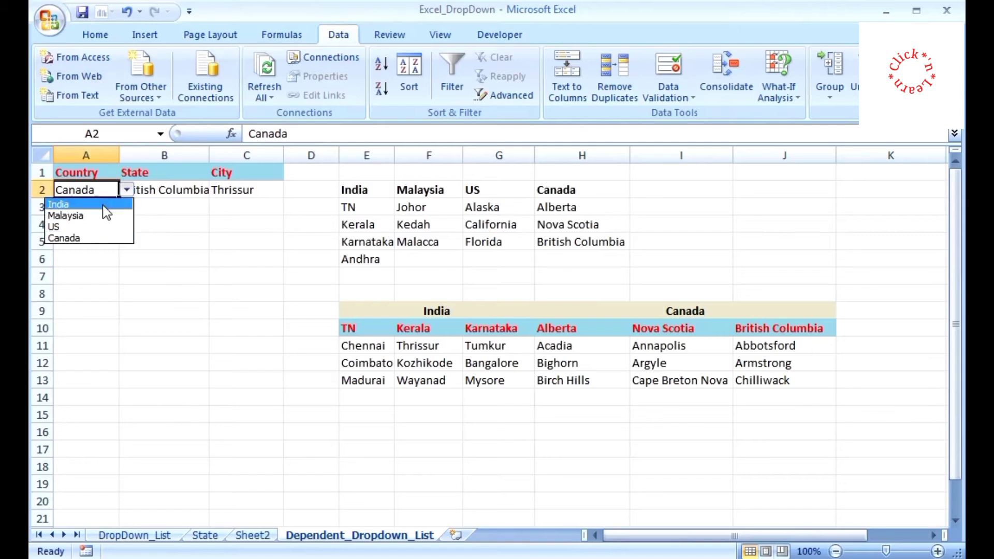
left_click(104, 204)
left_click(157, 190)
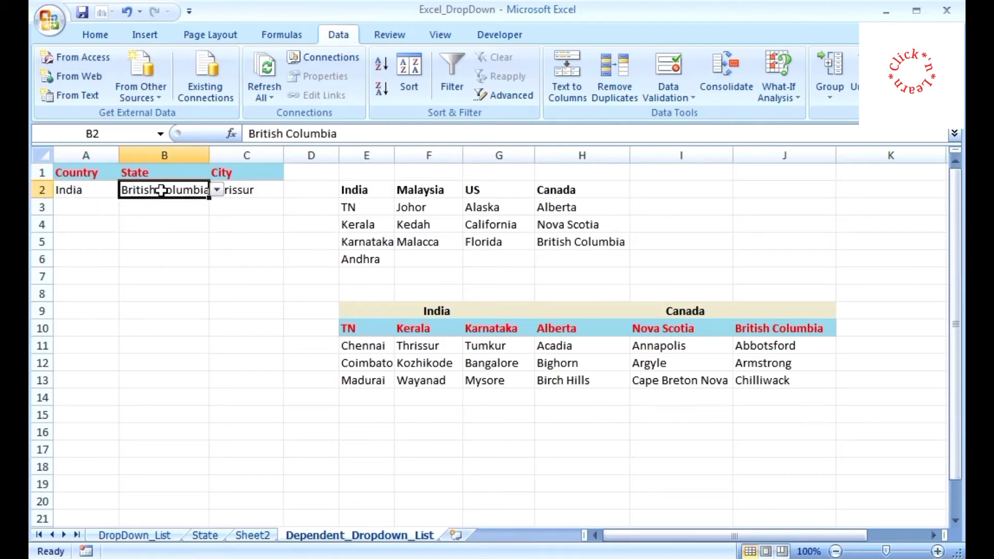
left_click(217, 190)
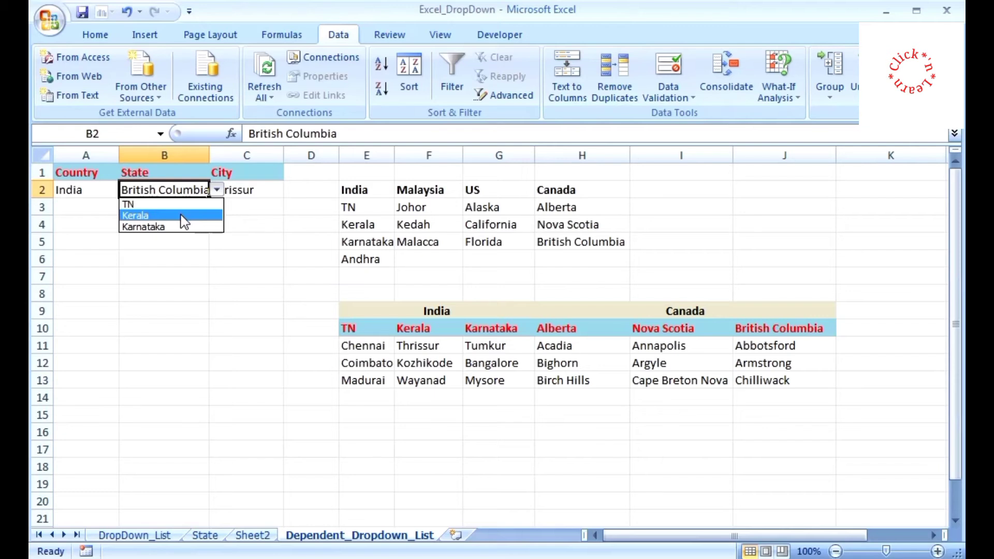
key("Escape")
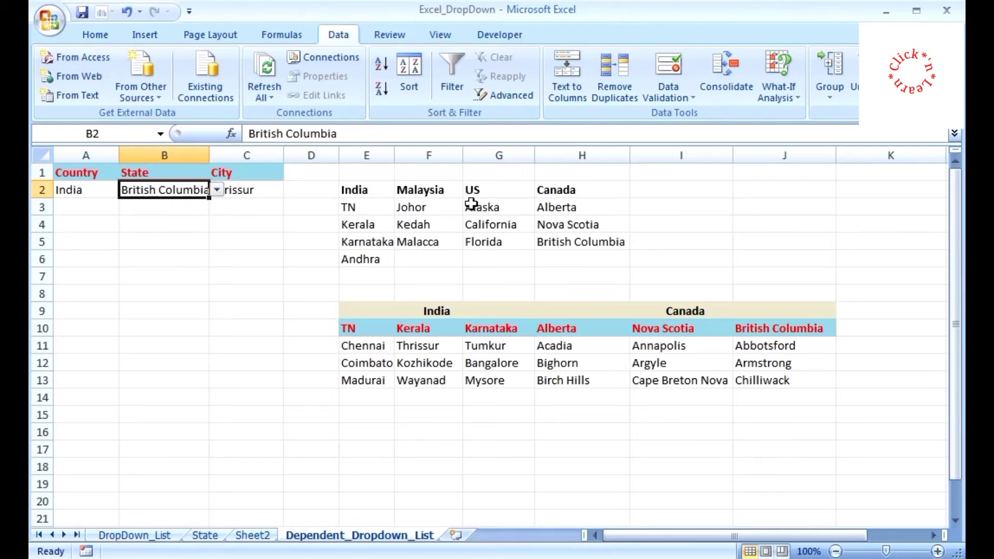
Clear Andhra from E6 and convert the country and state list E2:H5 into a table with headers.
left_click(381, 256)
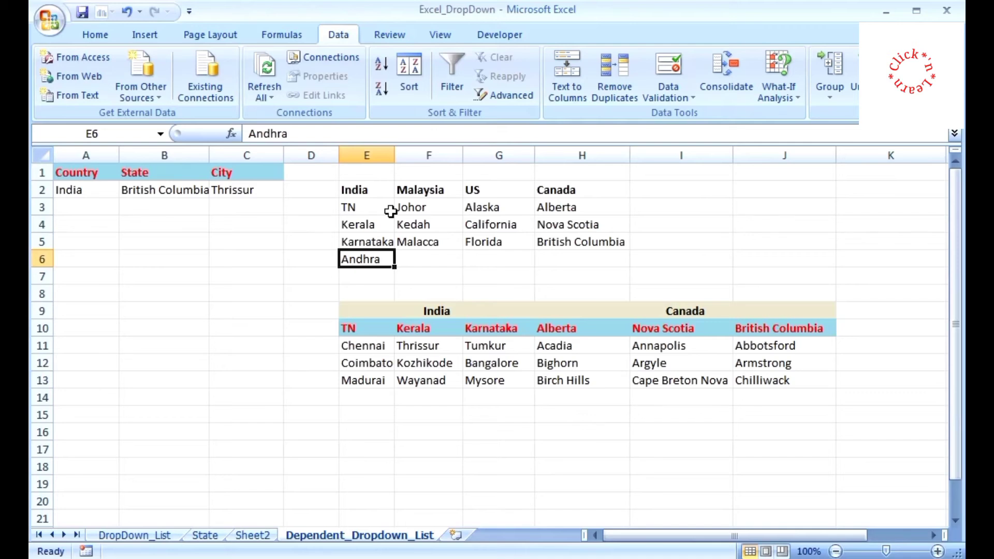
left_click_drag(372, 191, 588, 238)
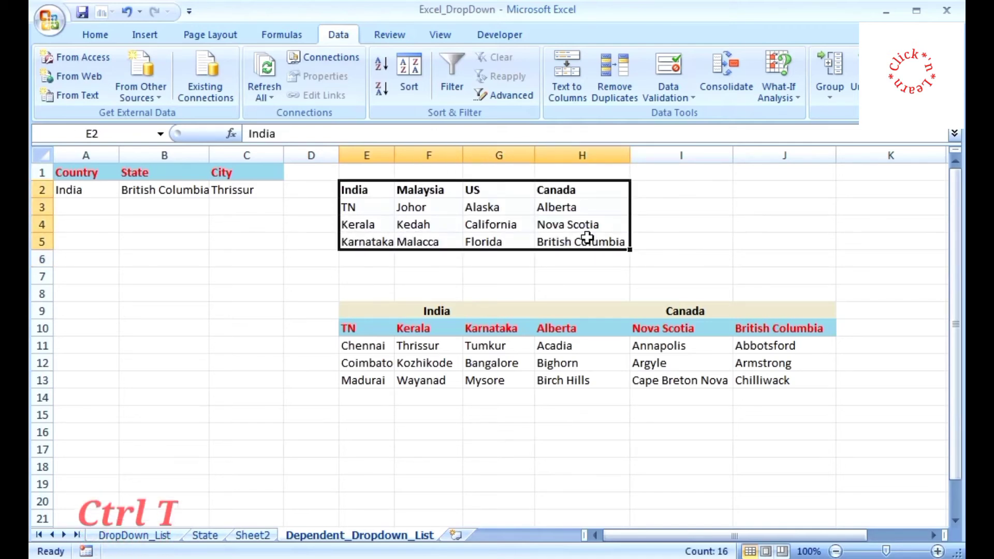
key("ctrl+t")
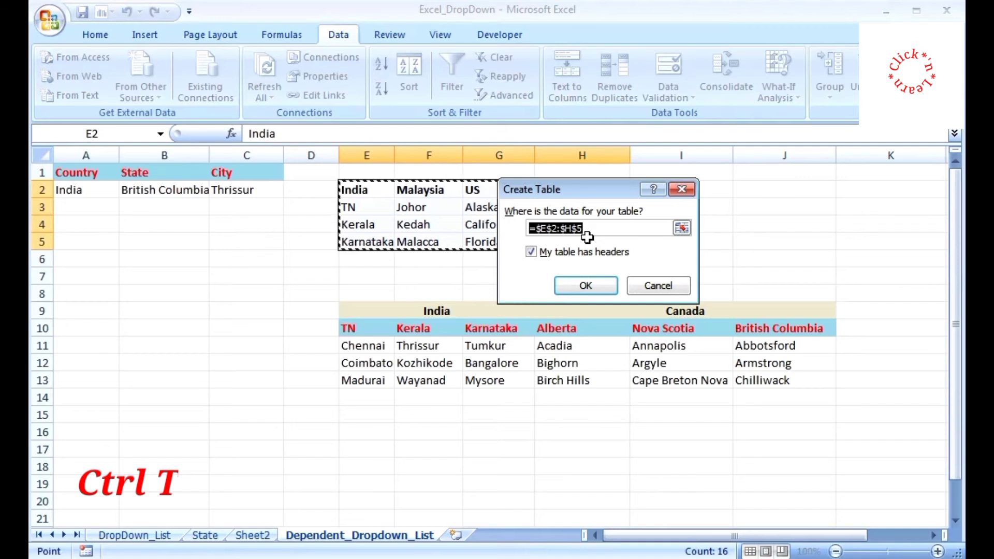
left_click(585, 289)
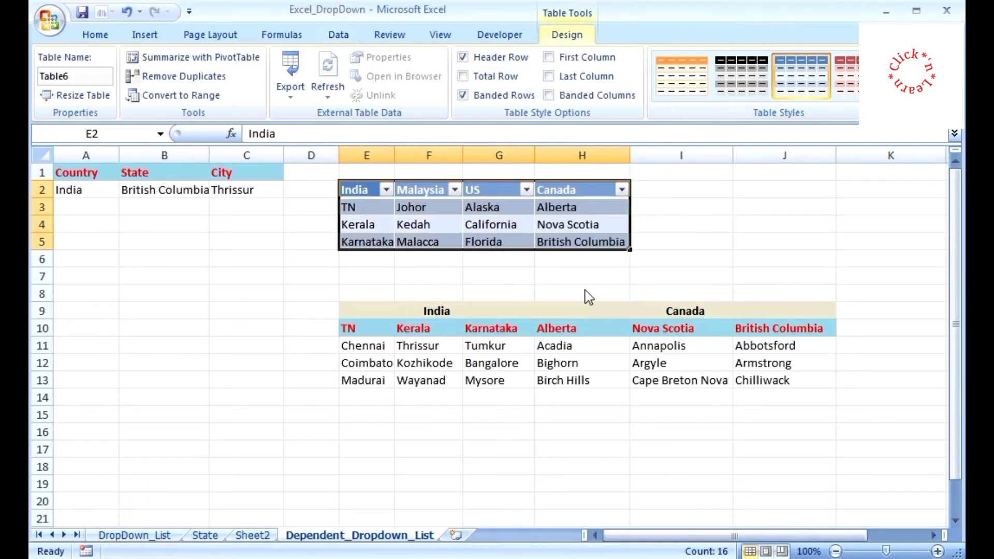
Convert the state and city list E10:J13 into a table with headers.
left_click_drag(372, 330, 763, 378)
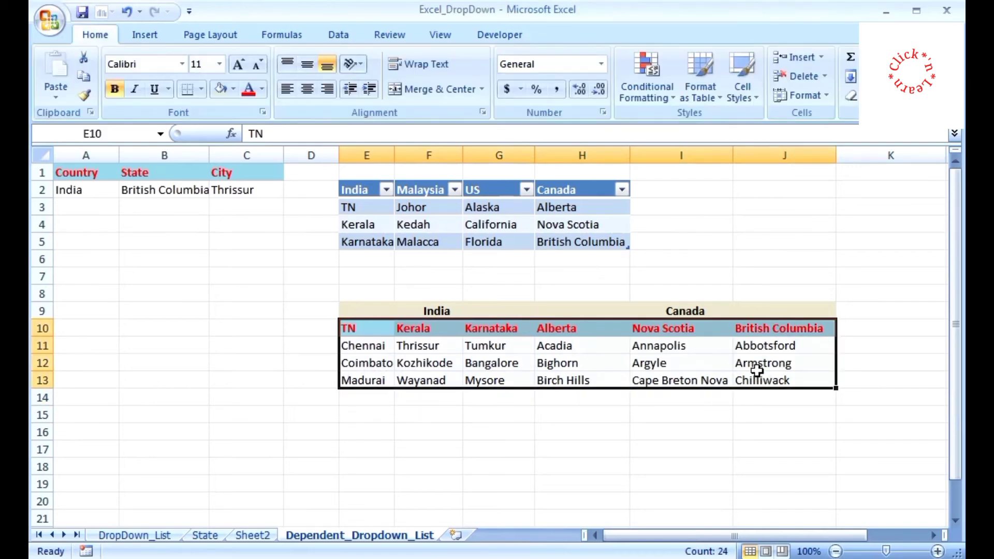
key("ctrl+t")
left_click(583, 285)
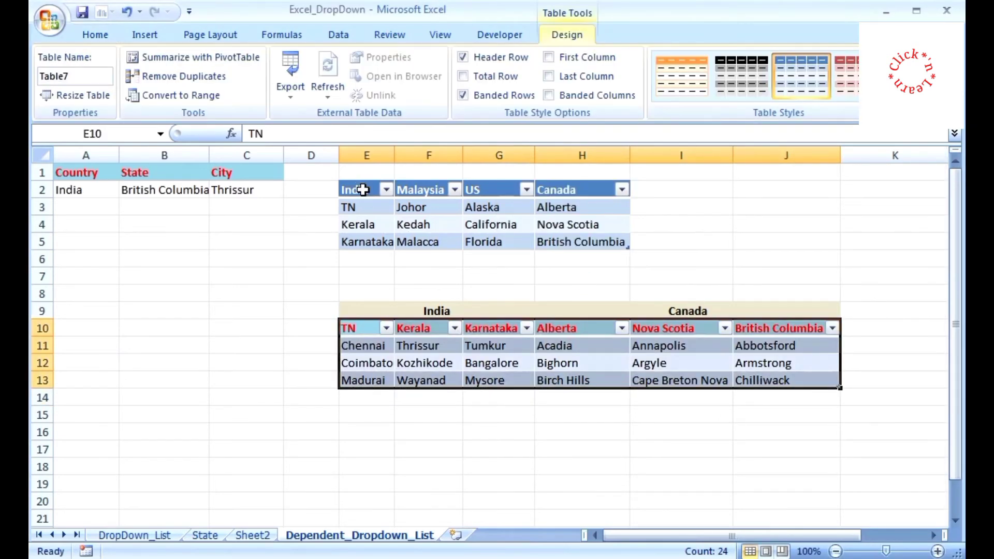
Add Andhra as a new state in E6, extending the India column of the country table.
left_click(362, 190)
left_click(365, 257)
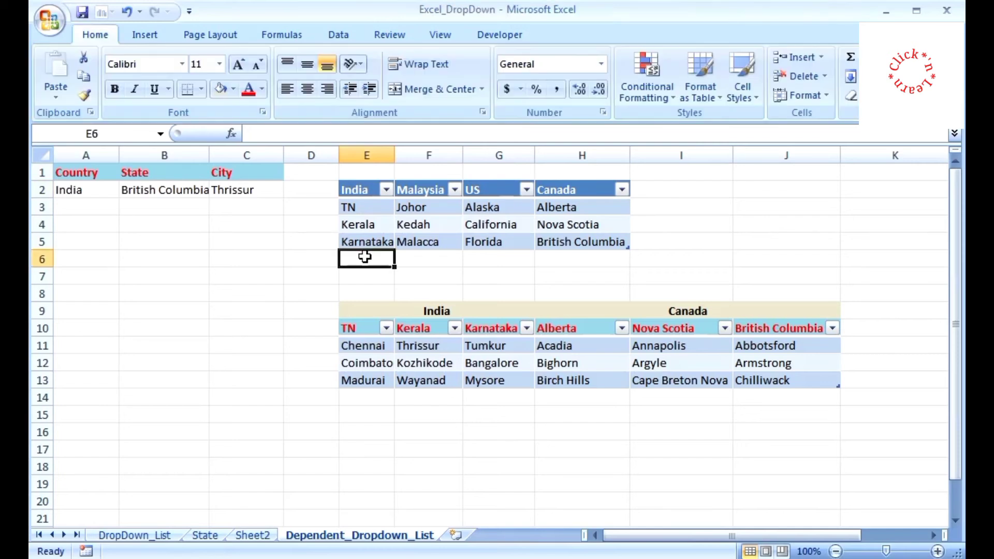
type("An")
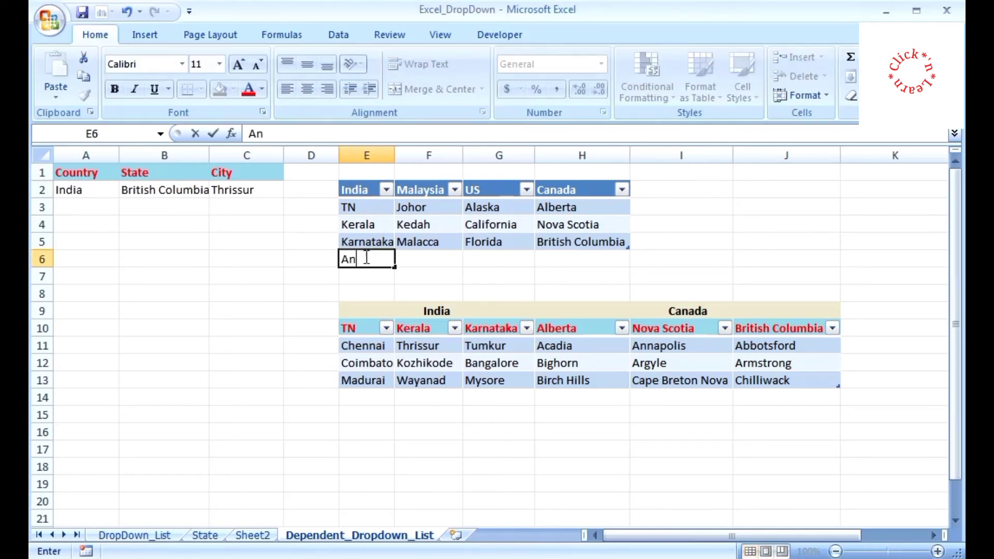
type("dhra")
key("Return")
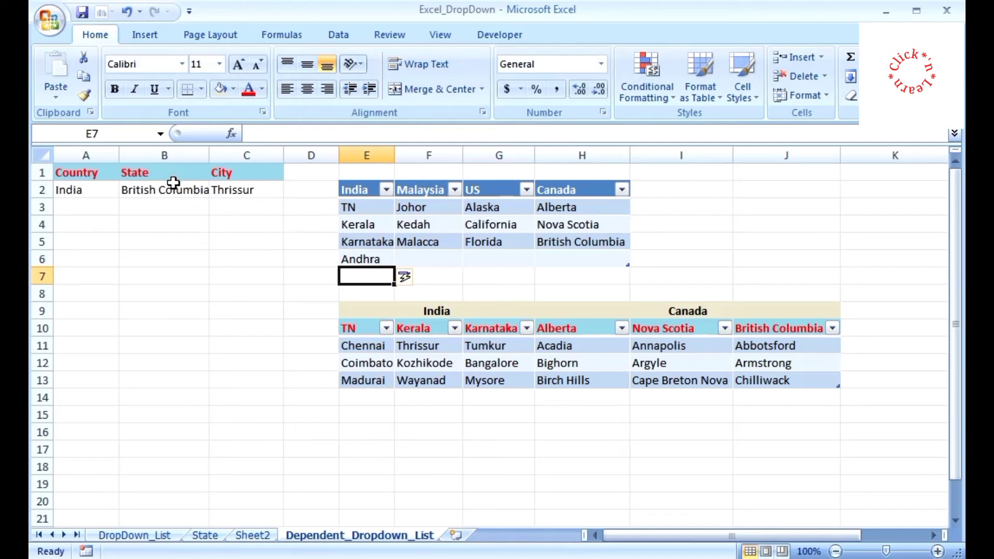
Choose Andhra from the State dropdown in B2.
left_click(205, 190)
left_click(216, 190)
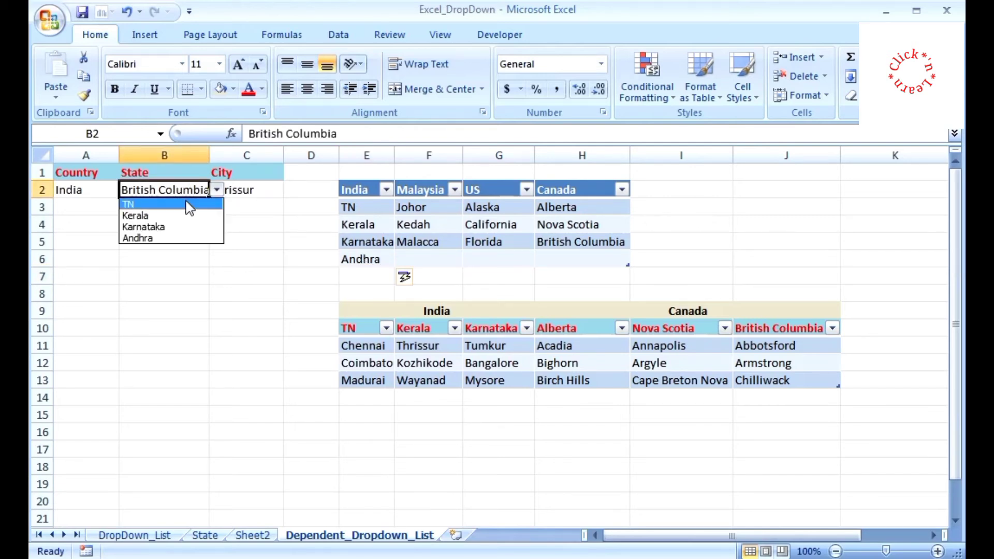
left_click(182, 240)
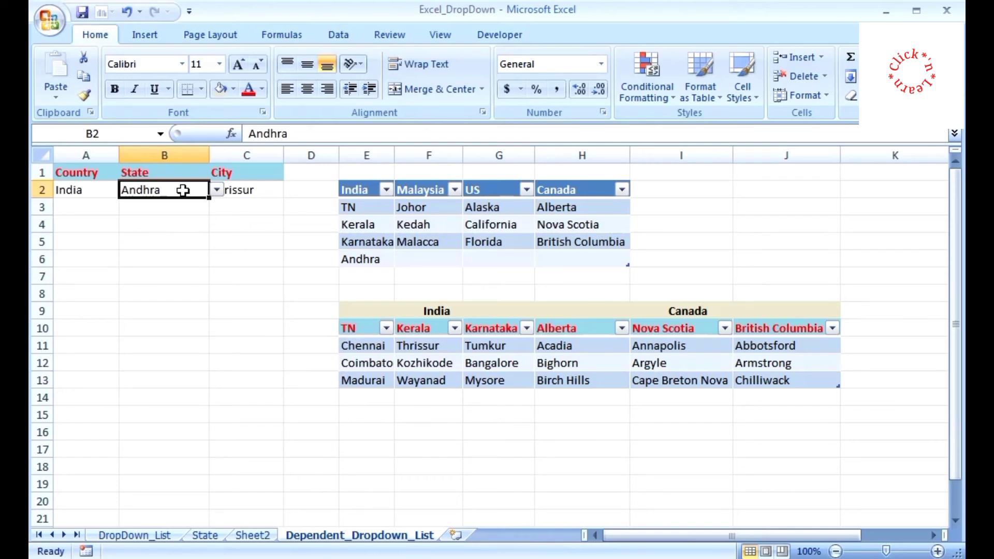
Look through the State options in B2 and enter TN as the state.
left_click(216, 190)
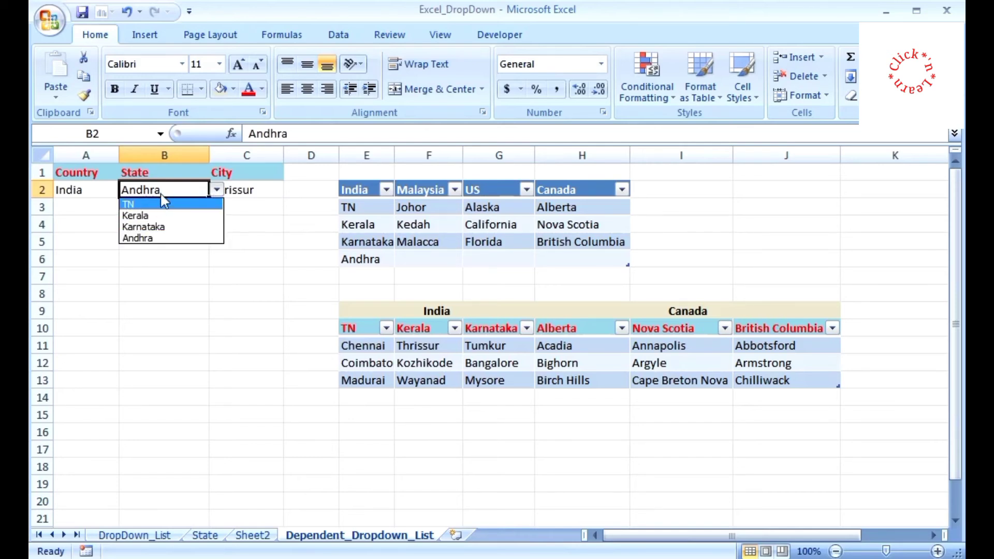
left_click(168, 187)
type("TN")
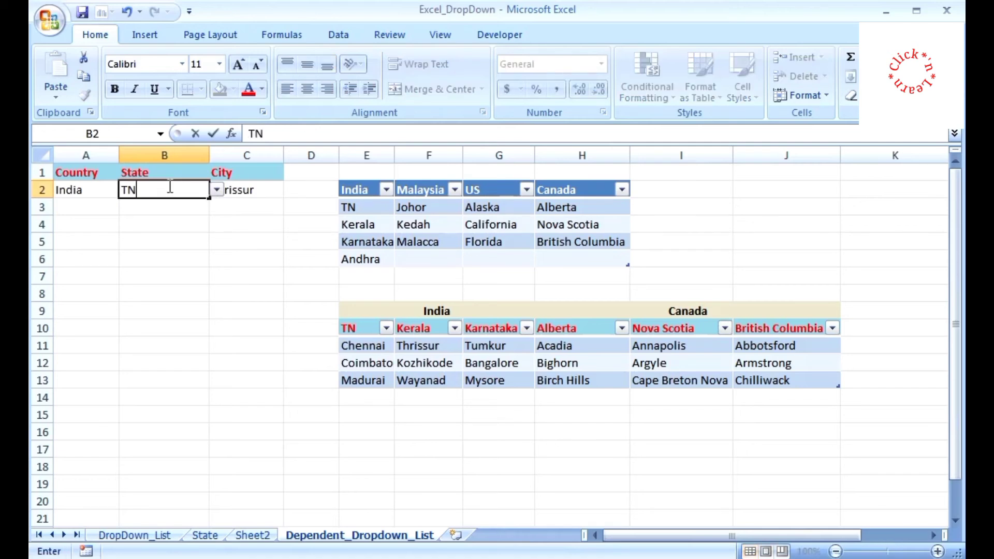
key("Return")
Try to enter the unlisted state MP in B2 and dismiss the validation alert.
left_click(168, 187)
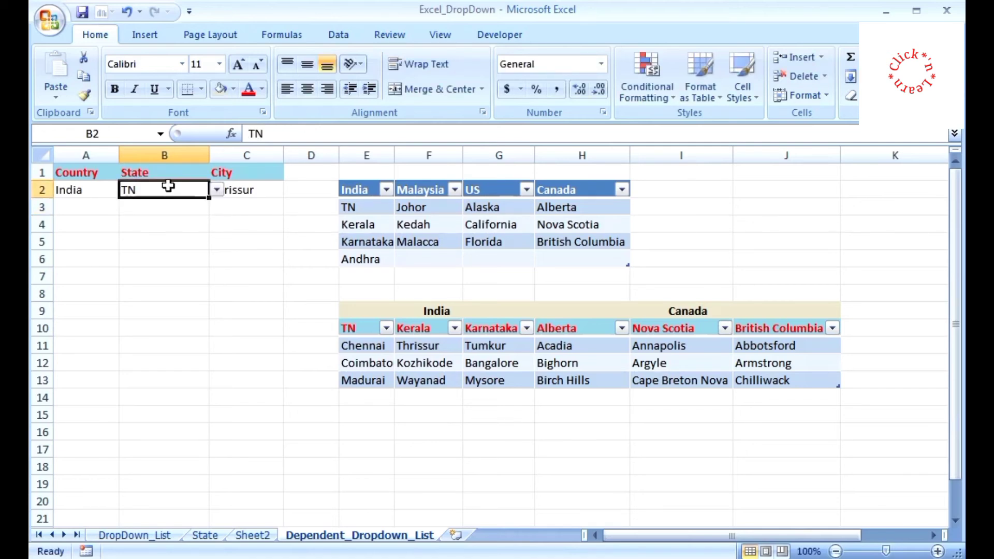
type("MP")
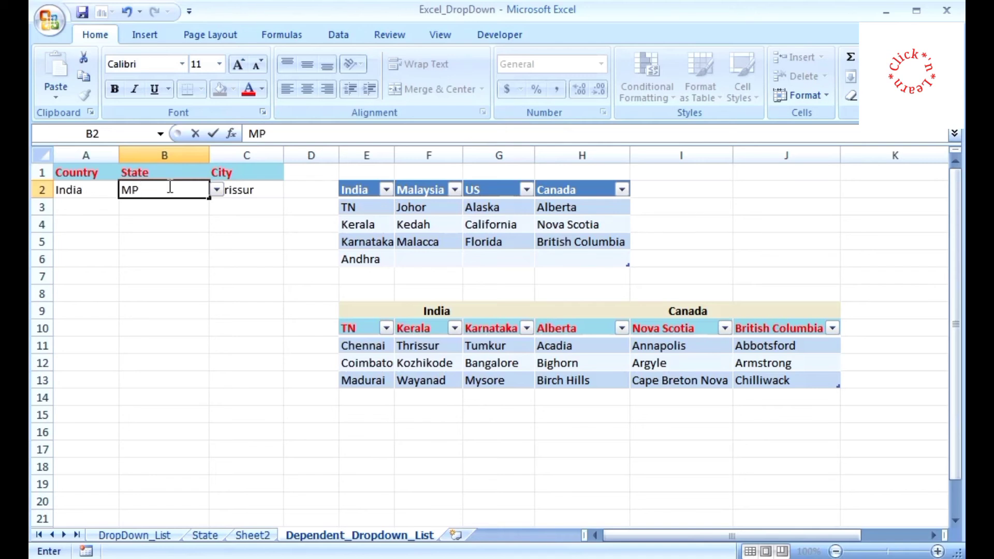
key("Return")
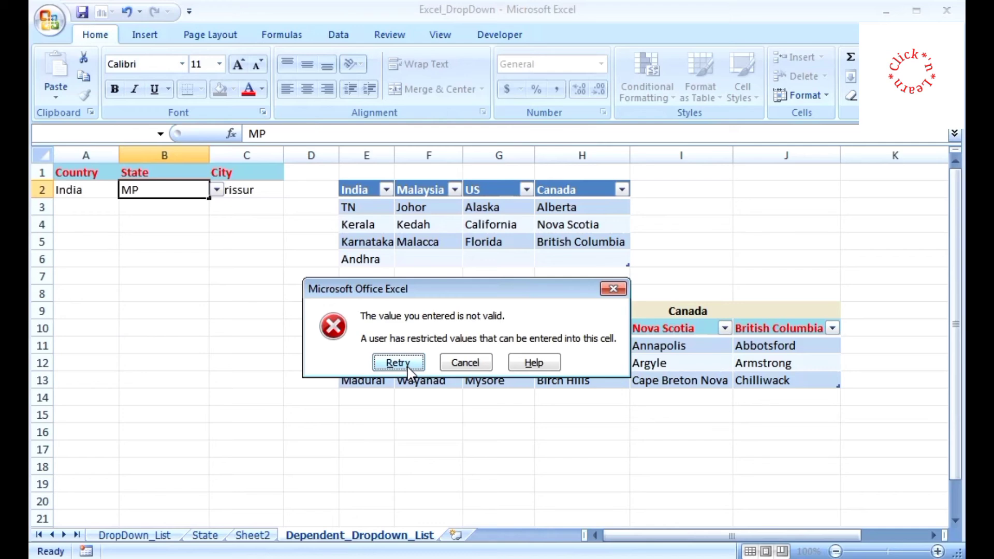
left_click(612, 289)
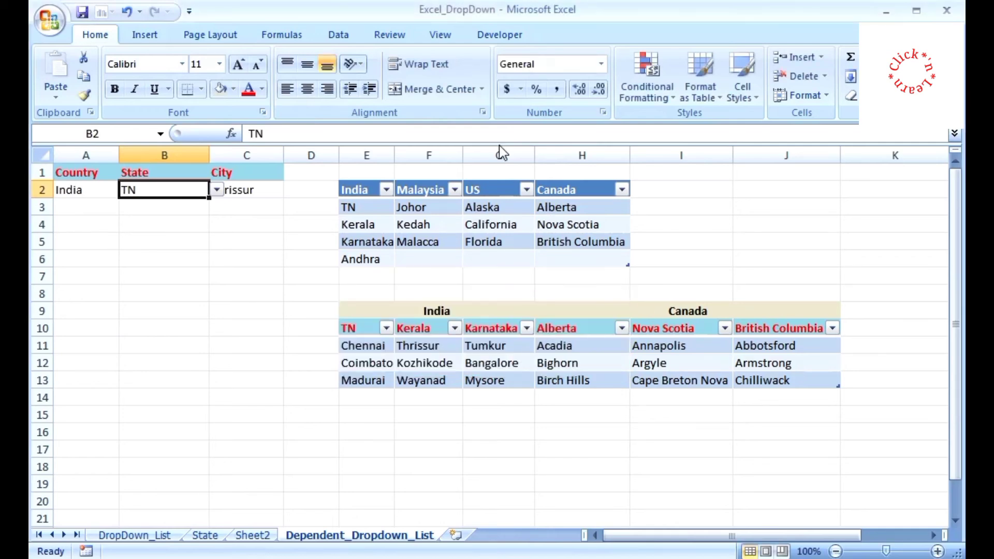
Set the error alert style of the State cell's data validation to Warning, keeping the alert for invalid data enabled.
left_click(338, 35)
left_click(667, 70)
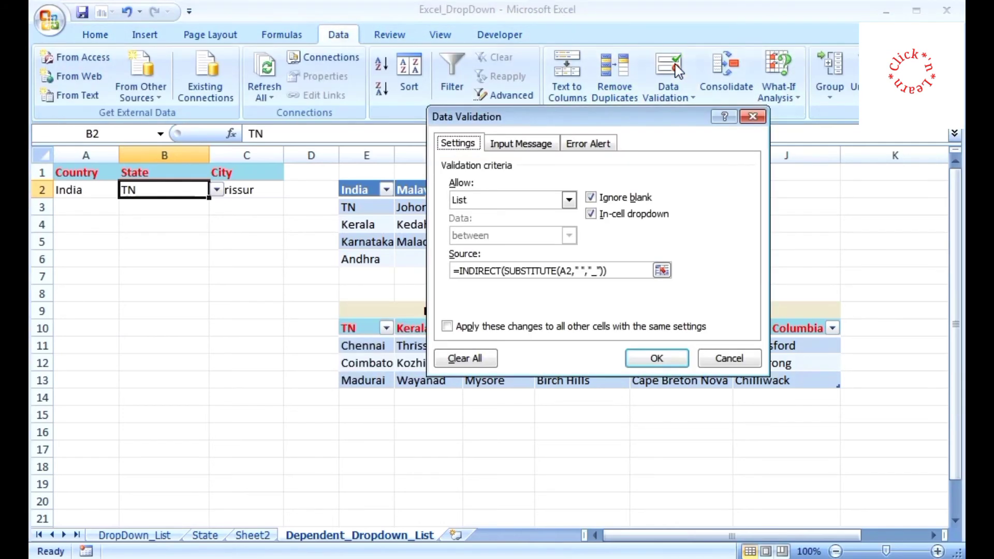
left_click(593, 145)
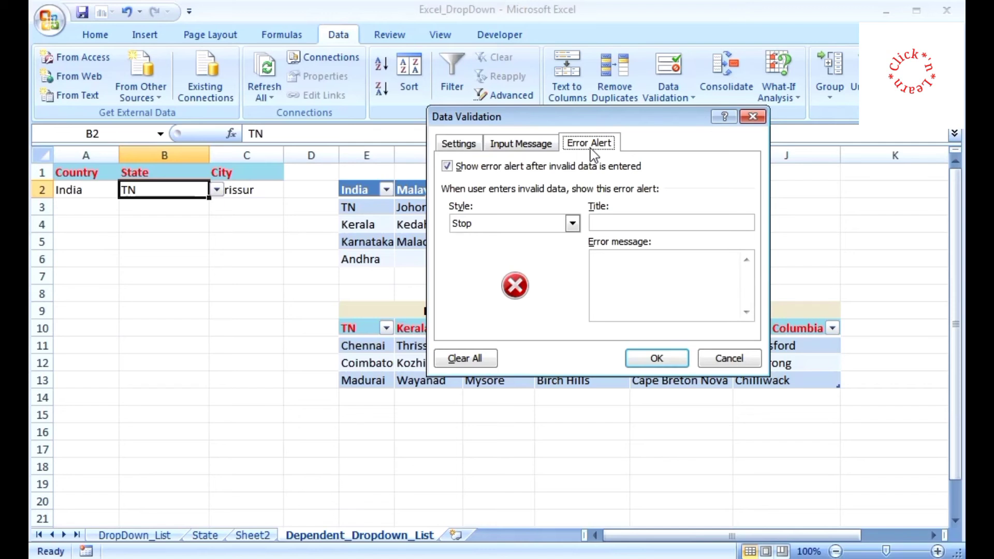
left_click(447, 166)
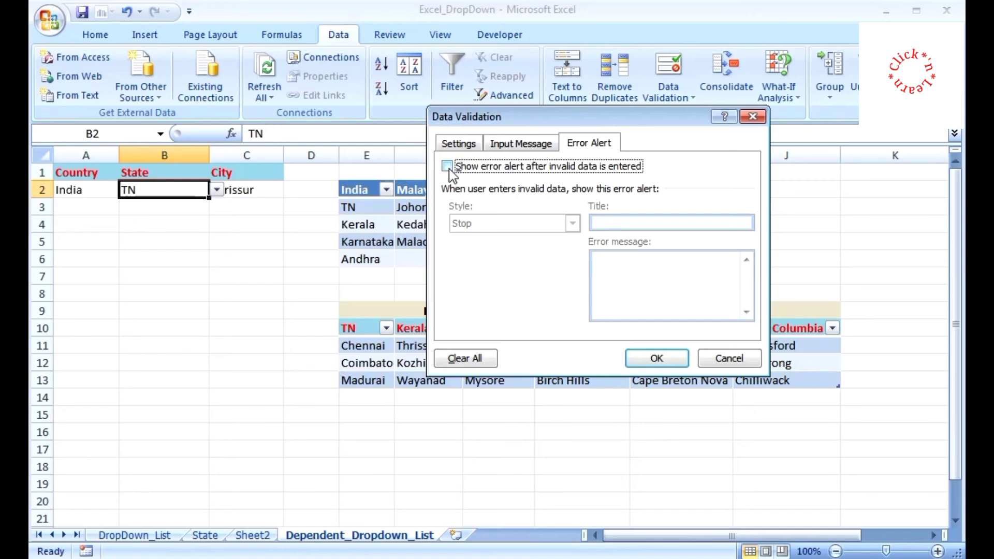
left_click(447, 166)
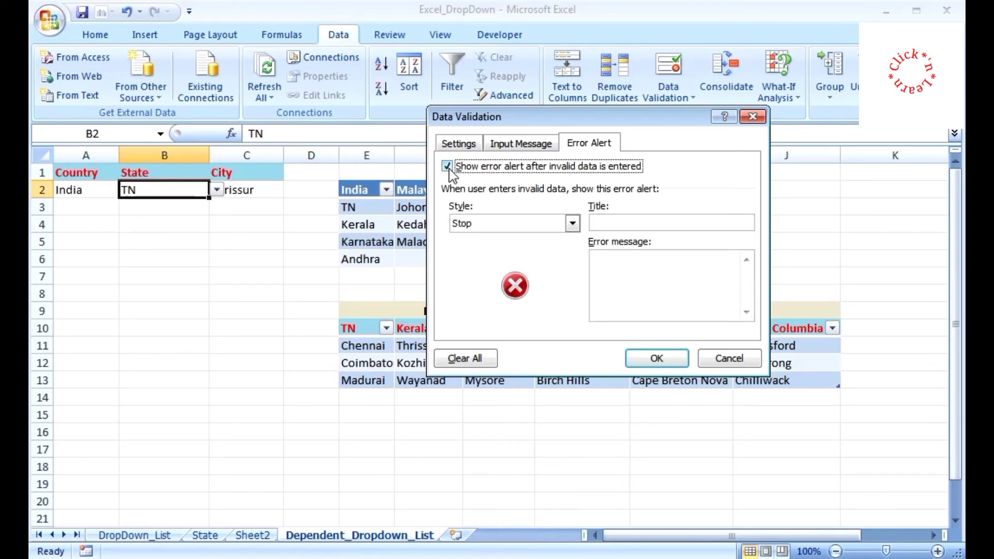
left_click(572, 223)
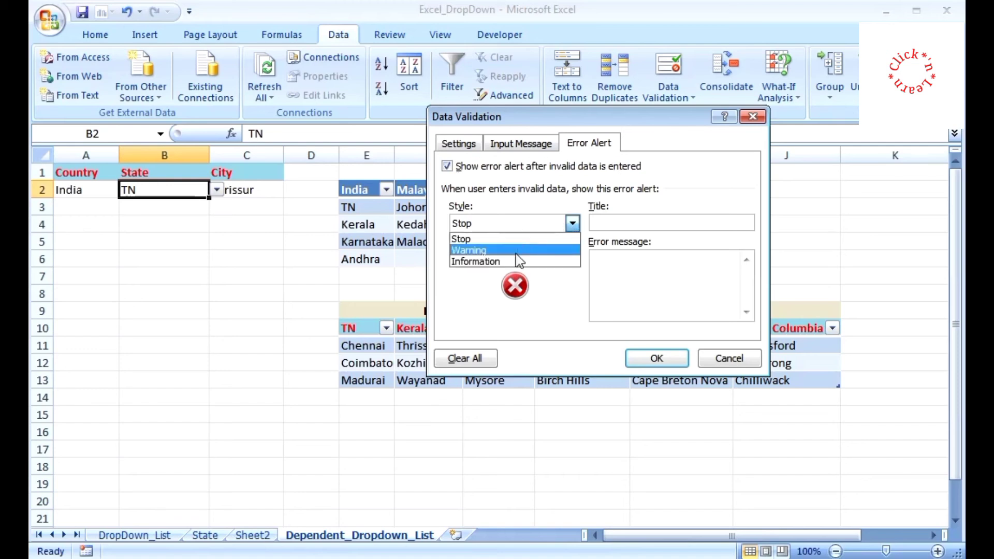
left_click(518, 250)
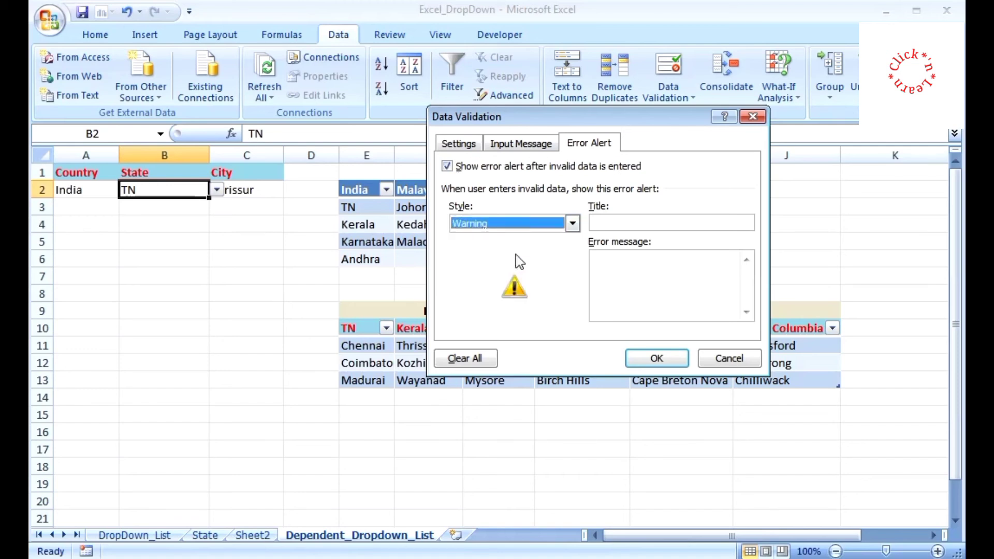
Give the warning the title Alert and message Error, and apply the validation changes to all other cells with the same settings.
left_click(649, 219)
type("Alert")
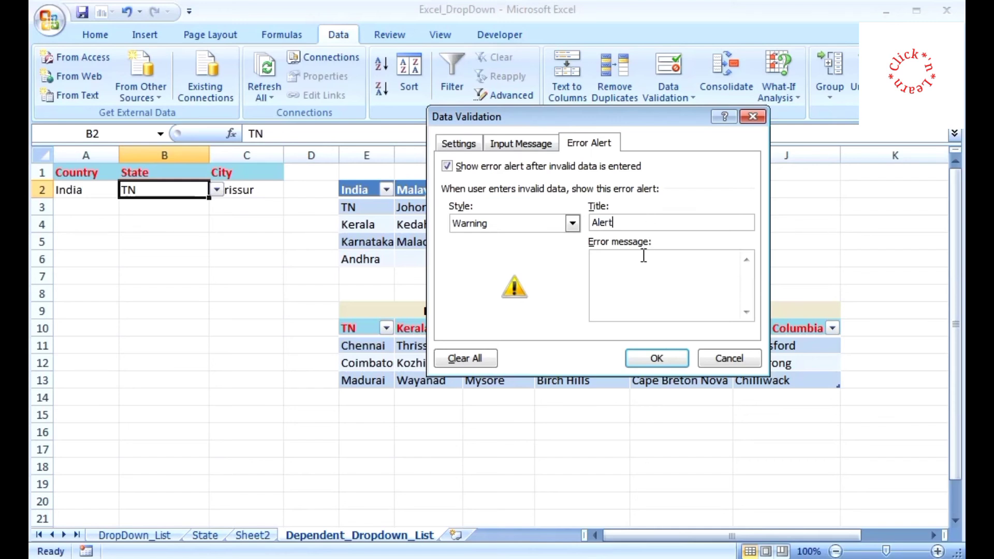
type("Error")
left_click(458, 143)
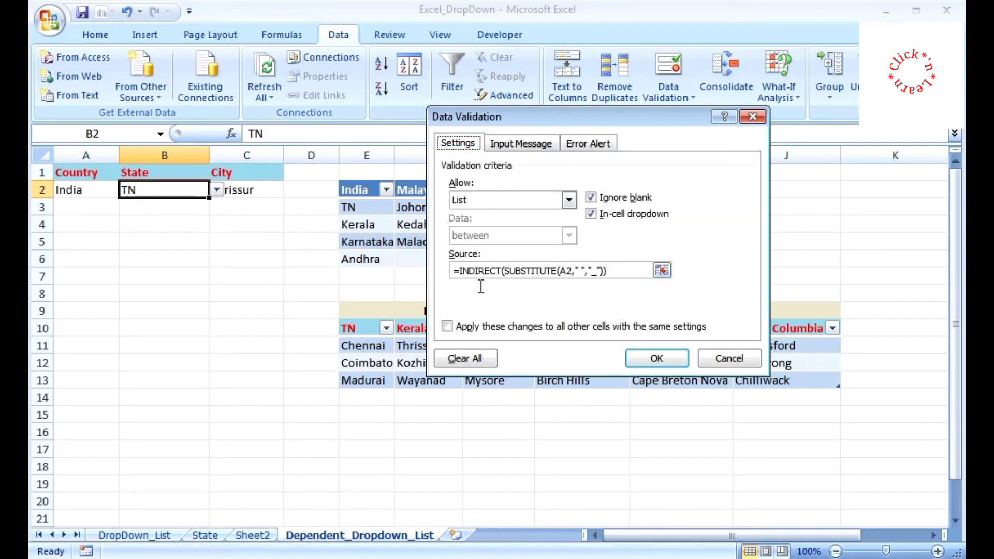
left_click(448, 326)
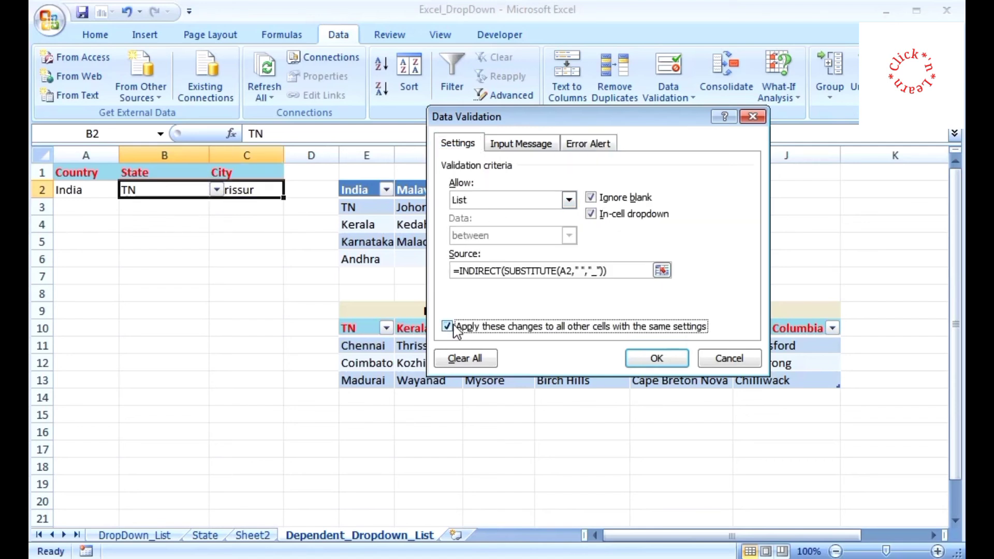
left_click(656, 358)
Try to enter the unlisted state assam in B2 and cancel out of the warning.
left_click(188, 189)
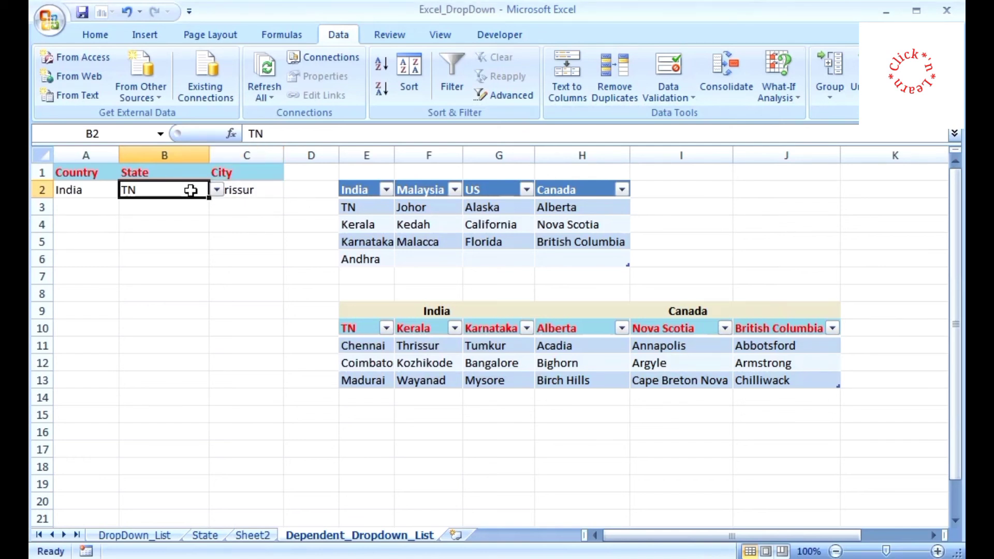
type("assam")
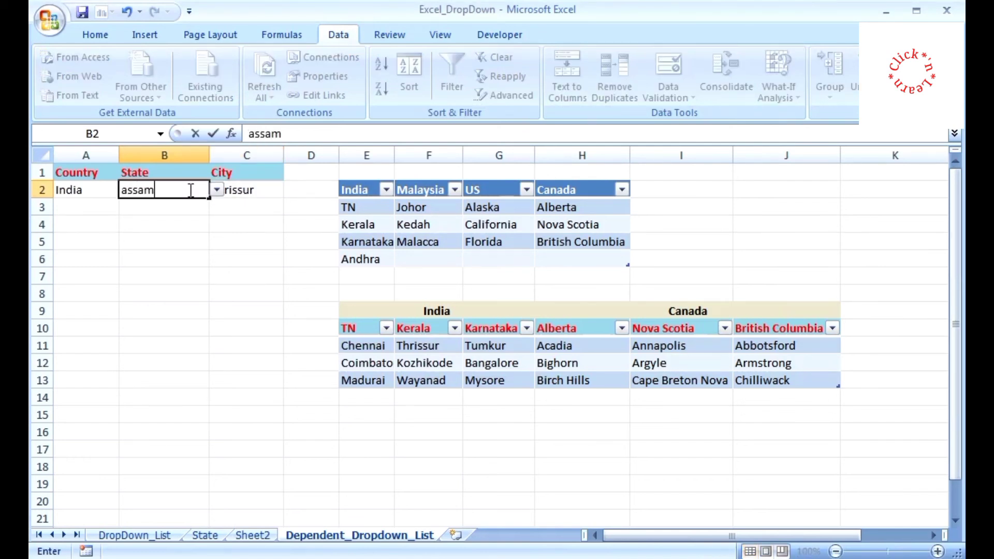
key("Return")
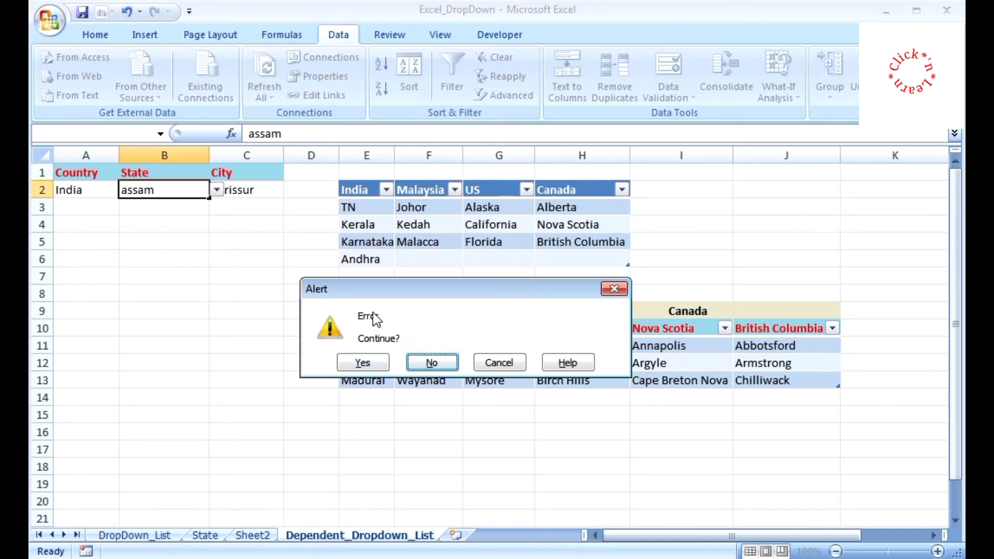
key("Escape")
left_click(186, 261)
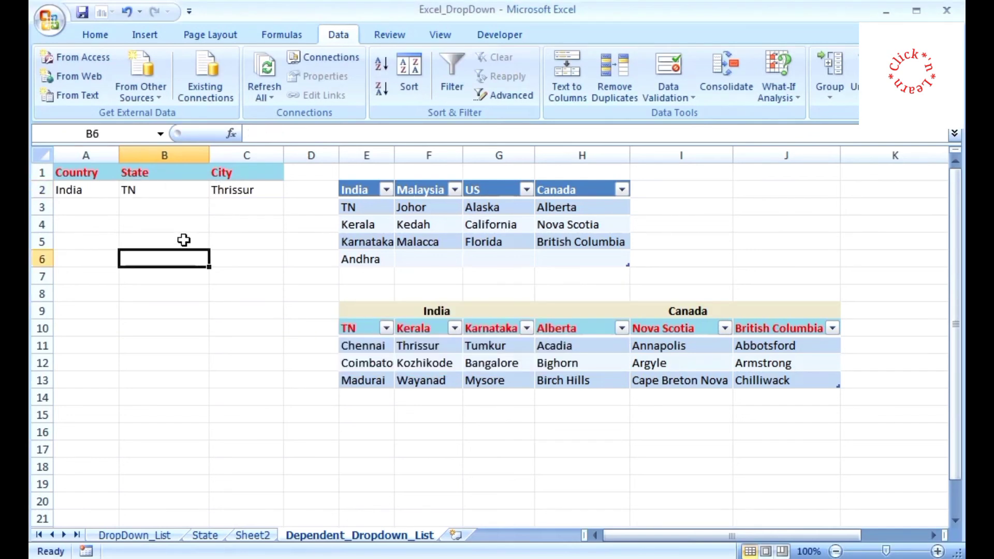
Add an input message titled Note reading "Select from dropdown" to B2's validation, applied to all other cells with the same settings.
left_click(188, 191)
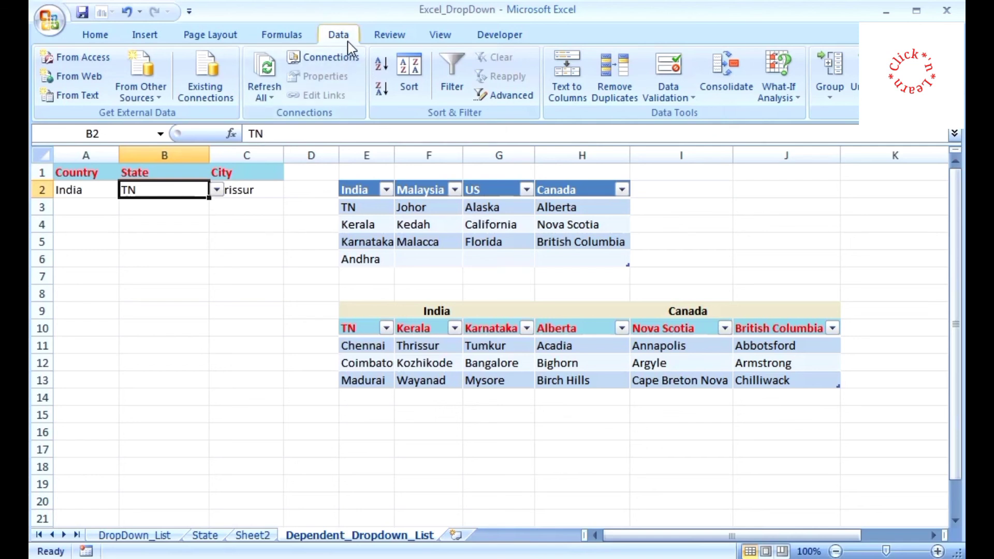
left_click(669, 66)
left_click(536, 143)
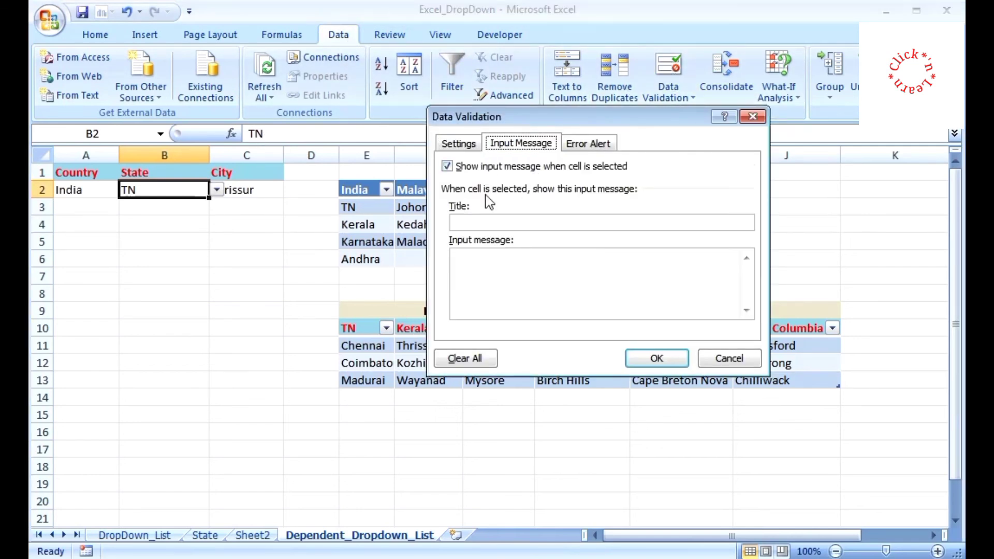
left_click(487, 258)
type("Select fro")
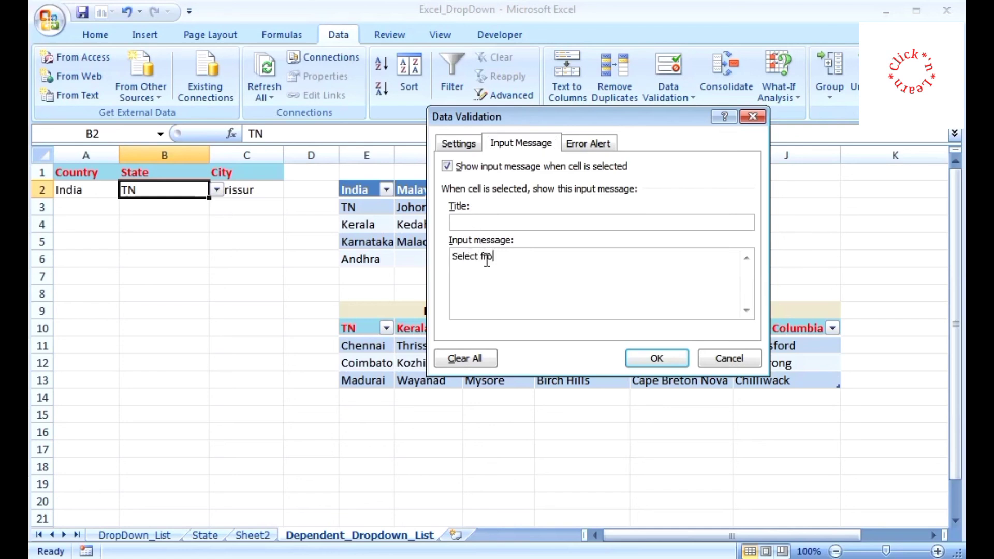
type("m dropdown")
left_click(502, 220)
type("Note")
left_click(457, 143)
left_click(447, 326)
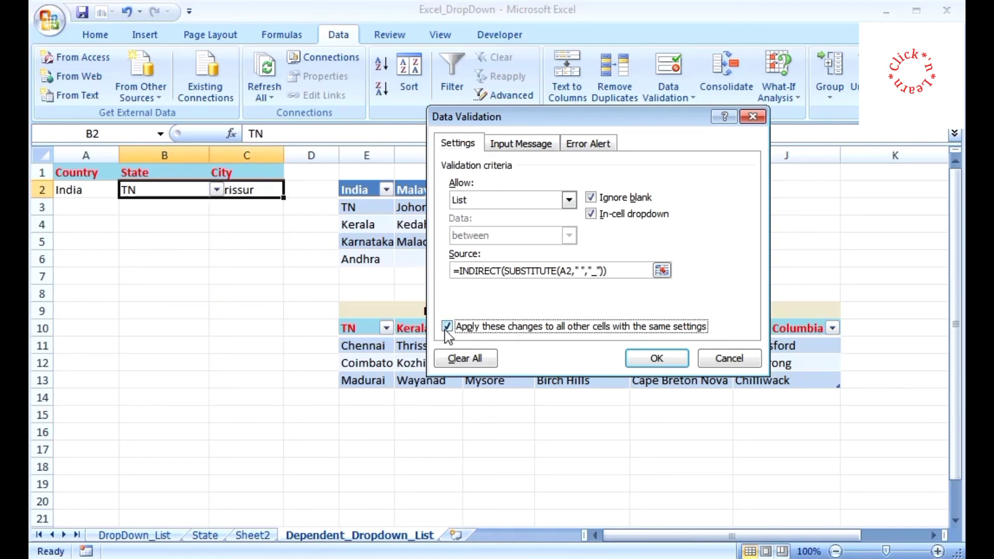
left_click(635, 358)
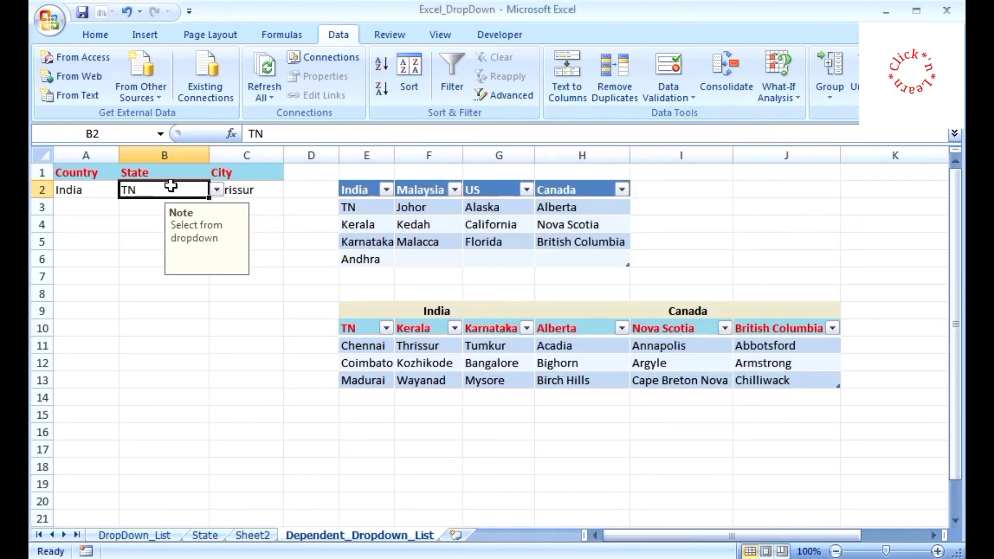
Check the input message on the State and City cells, comparing them with cells outside the validation.
left_click(242, 191)
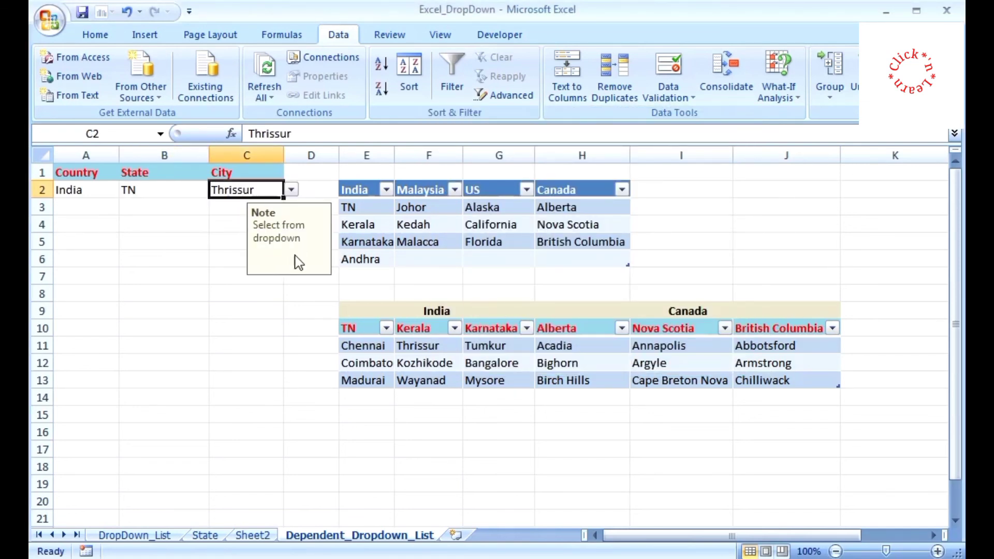
left_click(187, 191)
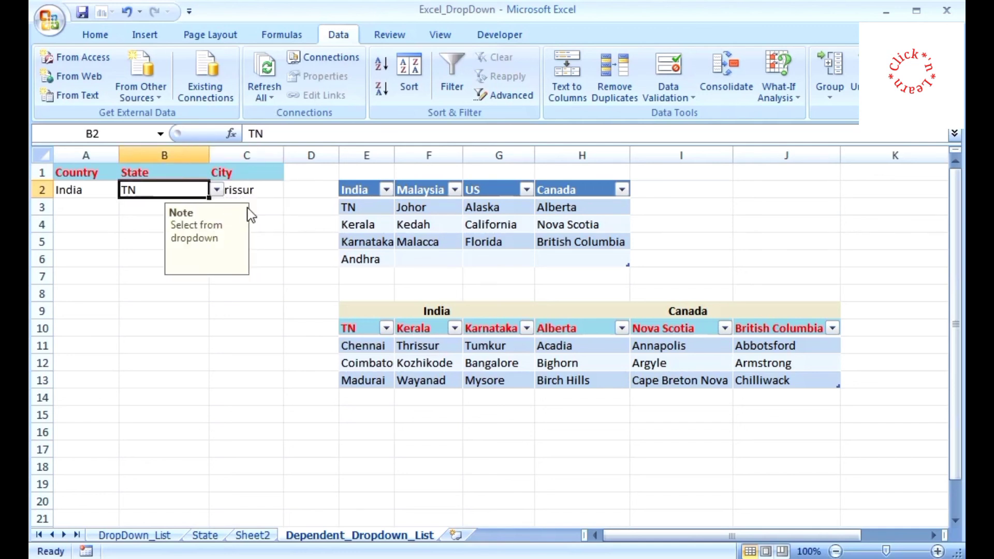
left_click(254, 191)
left_click(684, 191)
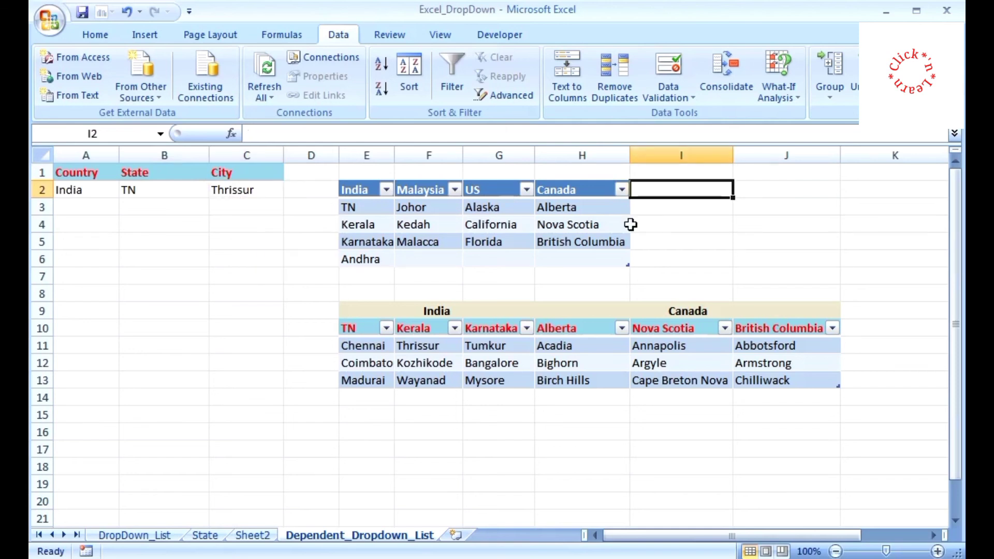
left_click(652, 259)
left_click(503, 245)
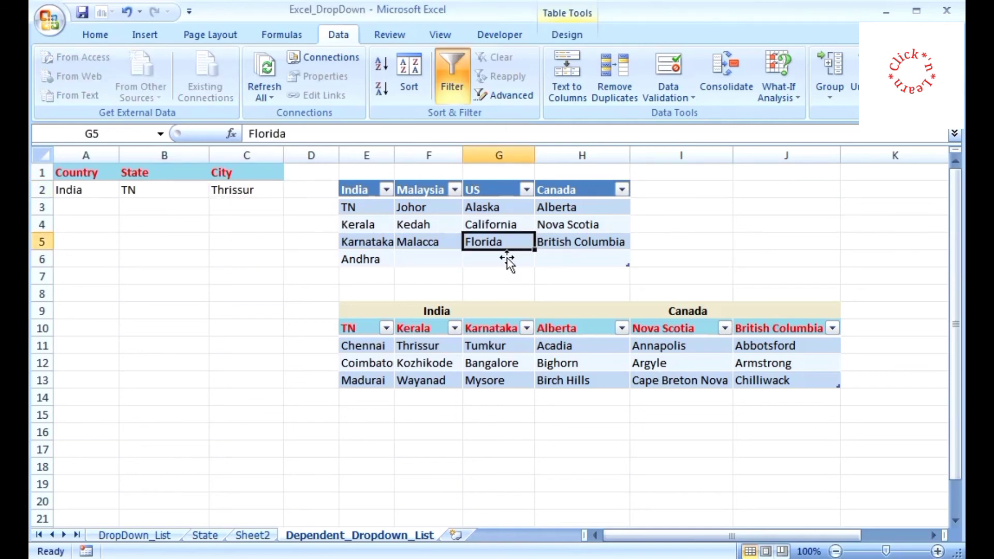
left_click(314, 221)
left_click(174, 189)
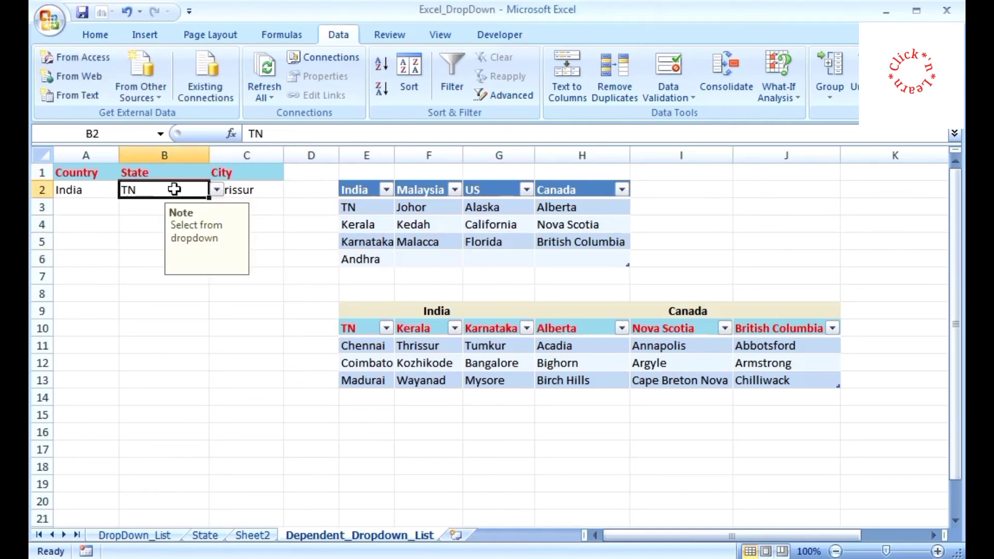